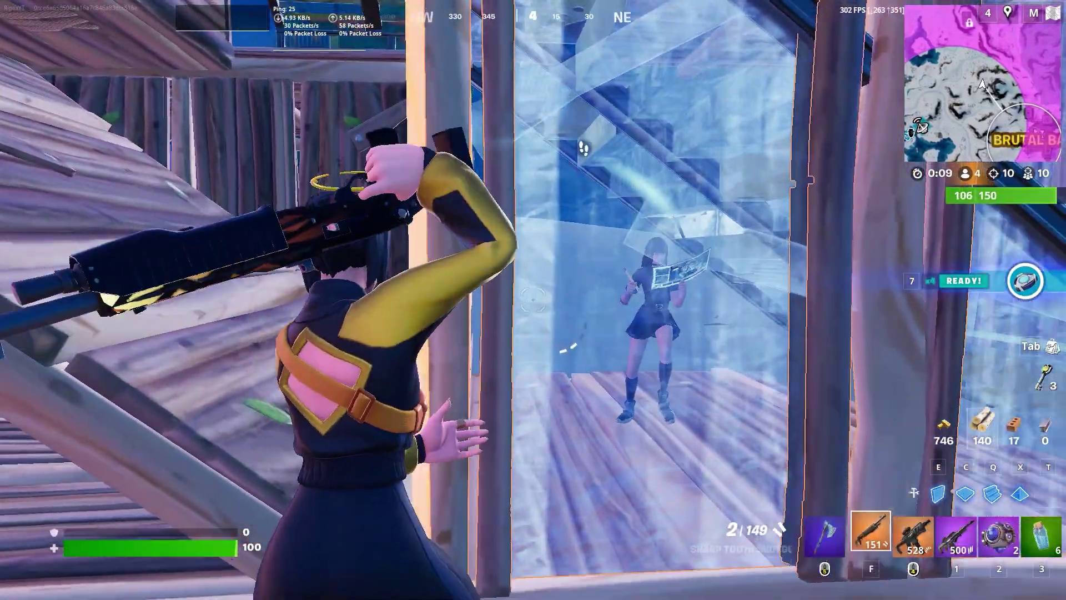
Operate the game with the C, F, R and 1 keys and mouse clicks.
key(c)
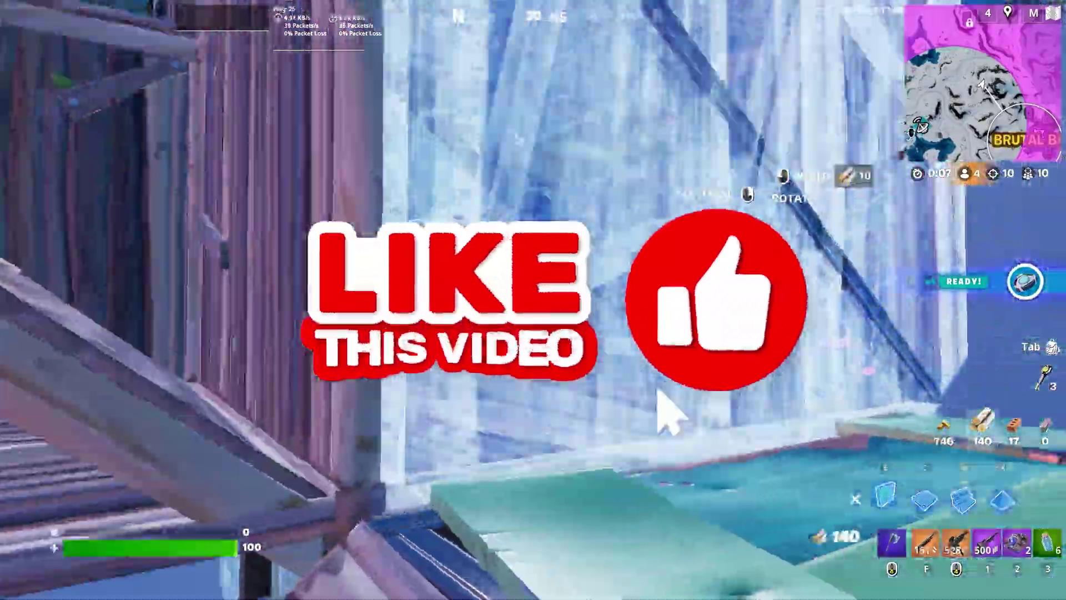
key(f)
click(675, 391)
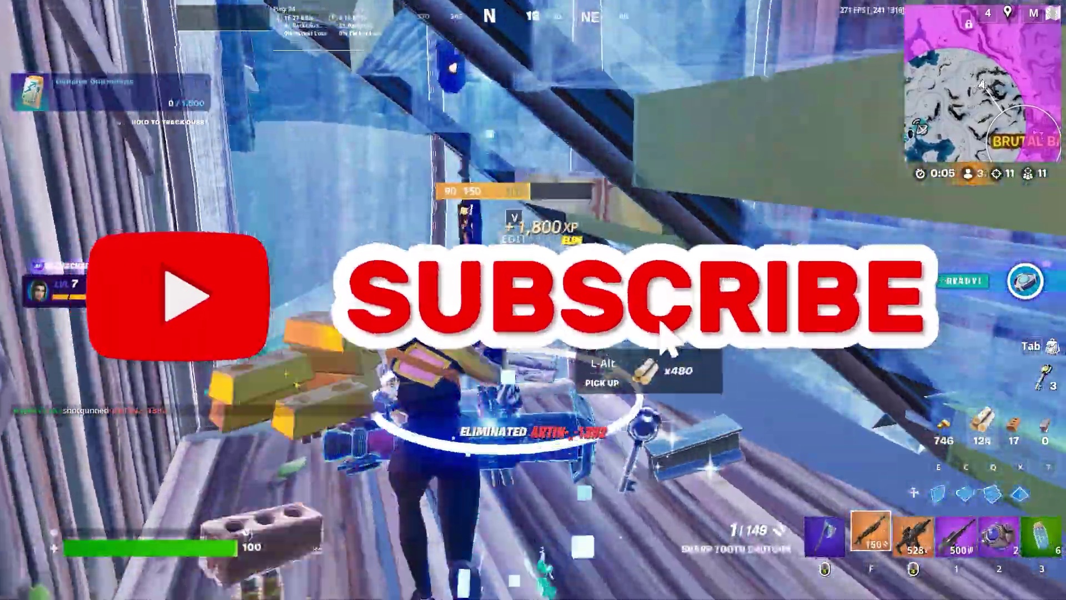
key(r)
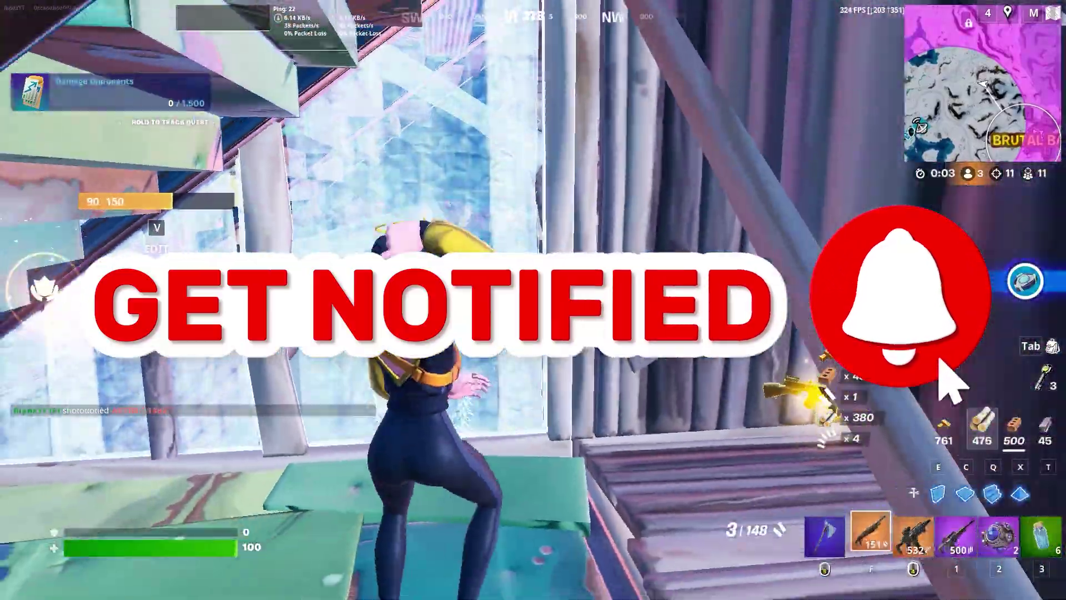
key(1)
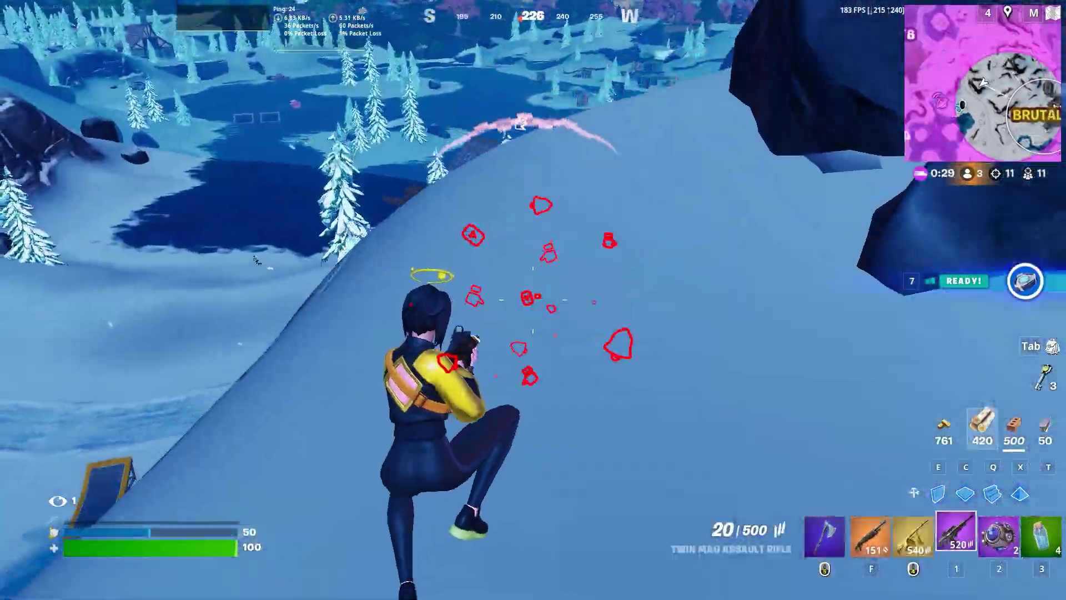
right_click(533, 300)
click(533, 300)
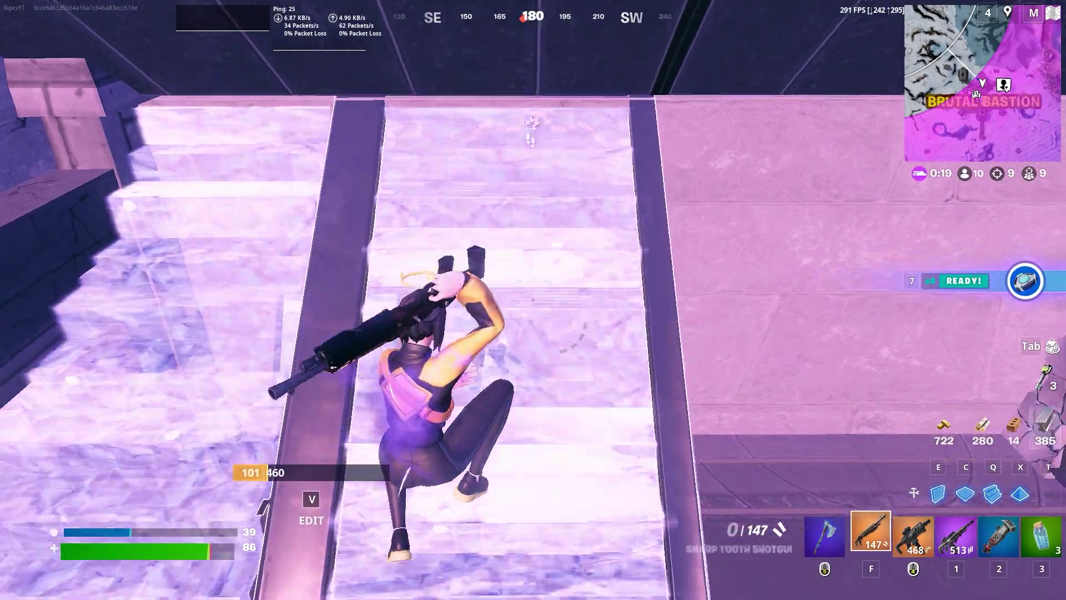
key(r)
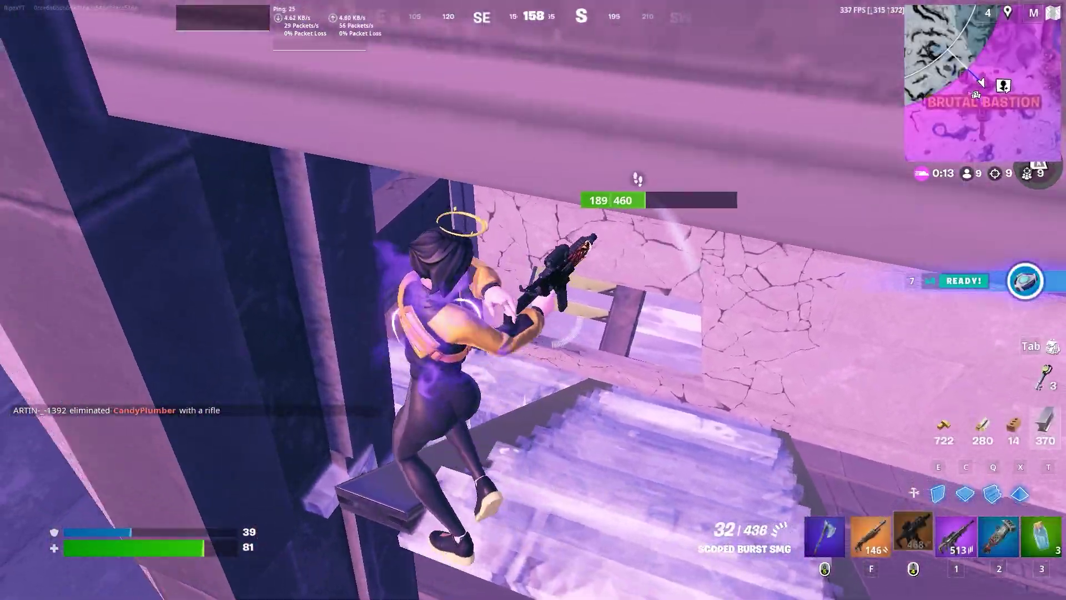
key(1)
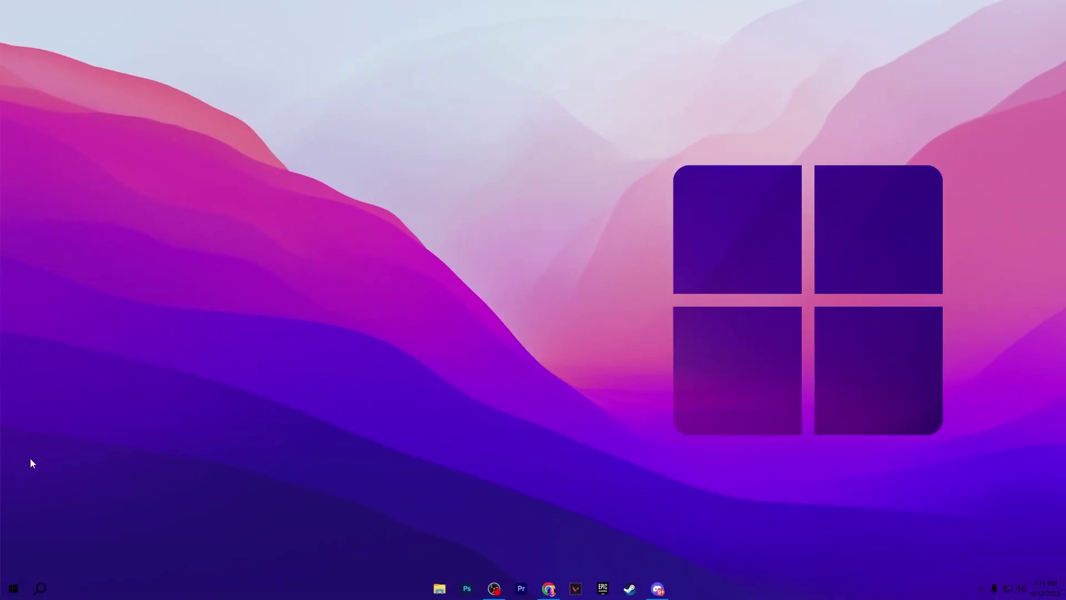
Review the Privacy > Background apps page in Windows Settings, then close Settings.
click(14, 588)
click(14, 527)
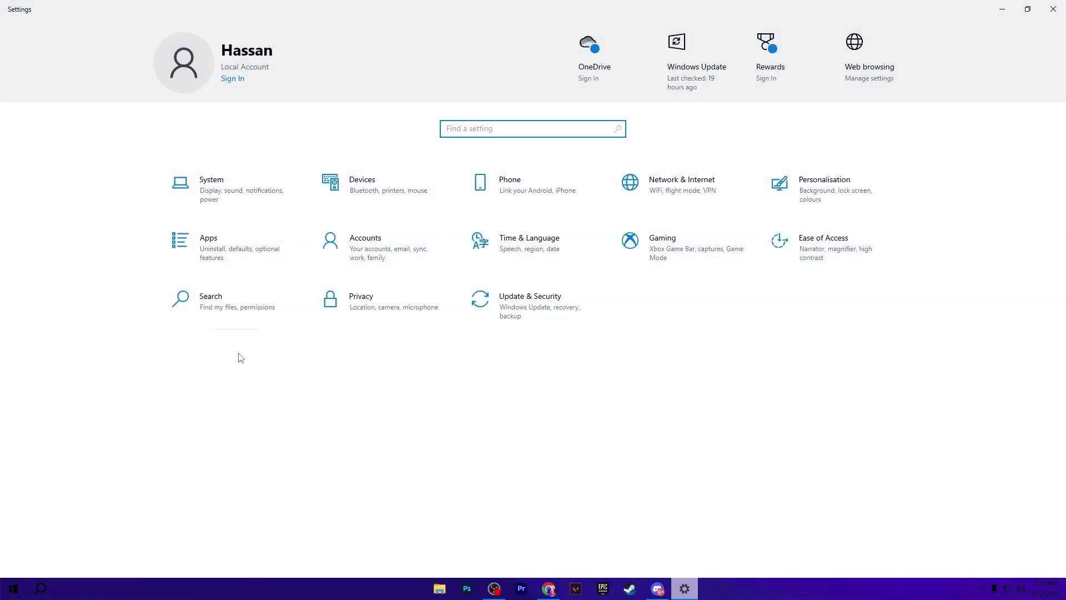
click(358, 299)
scroll(84, 422, down, 5)
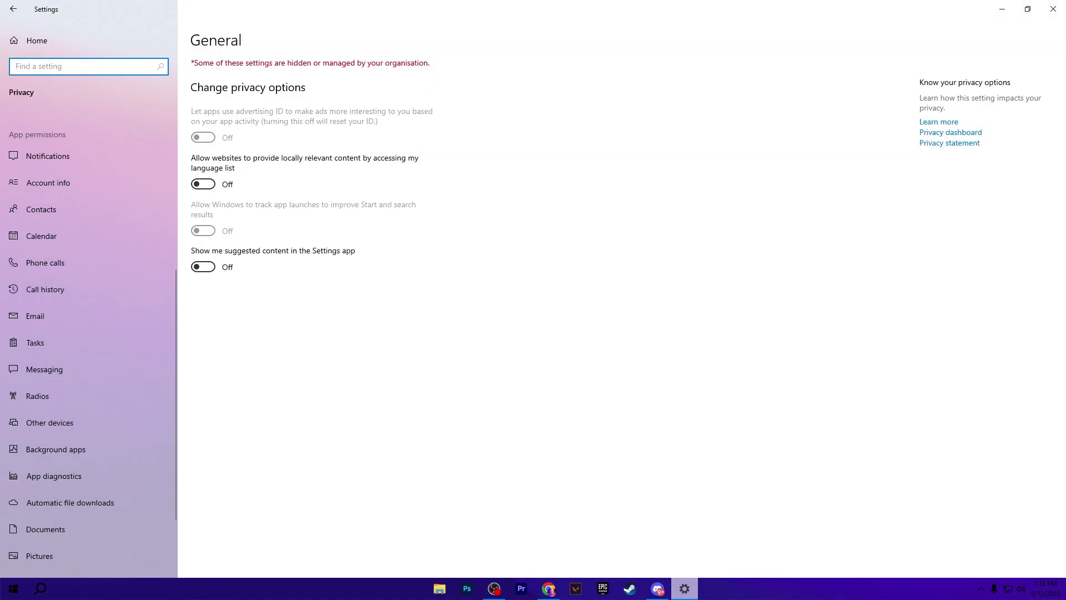
click(95, 452)
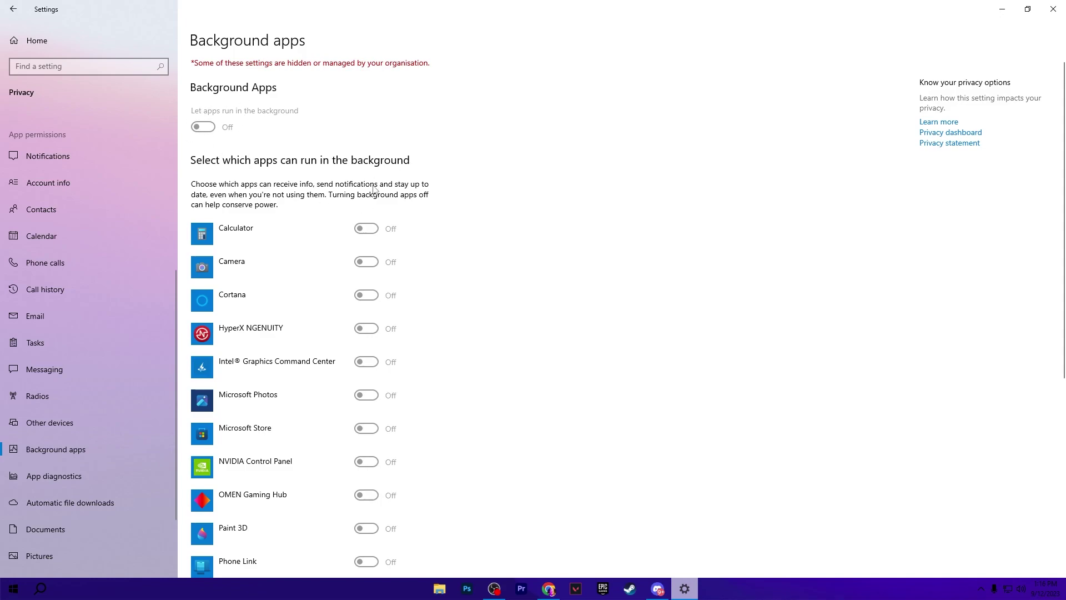
scroll(464, 302, down, 6)
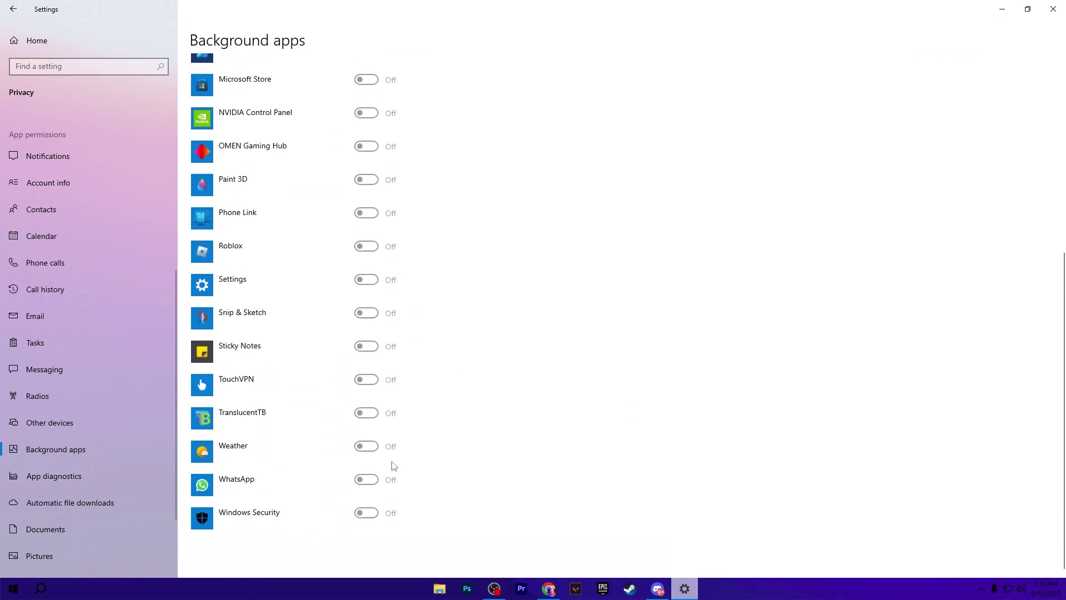
scroll(372, 410, up, 7)
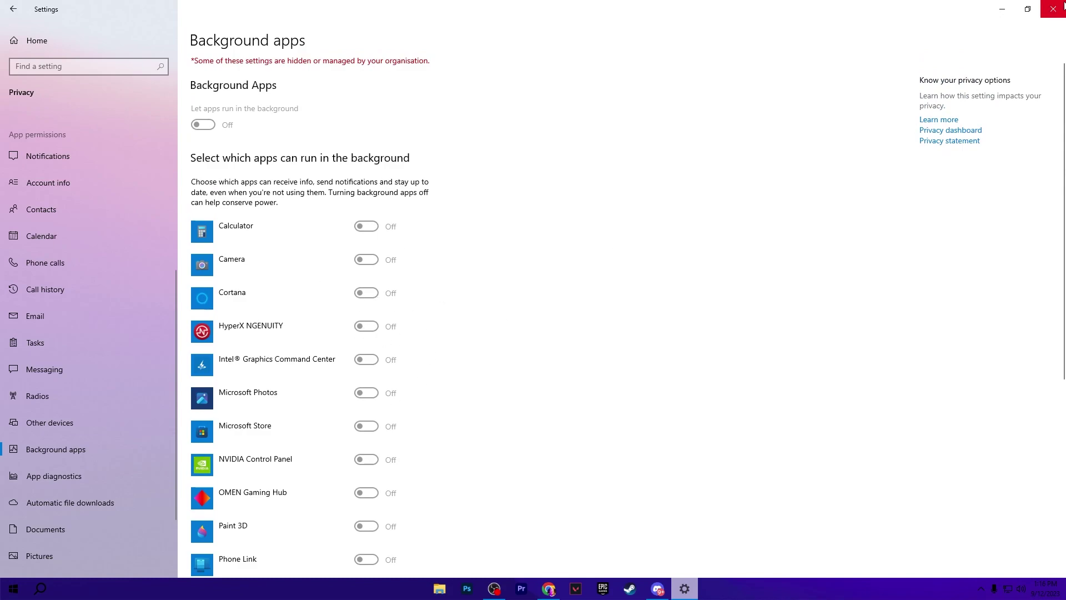
click(1053, 9)
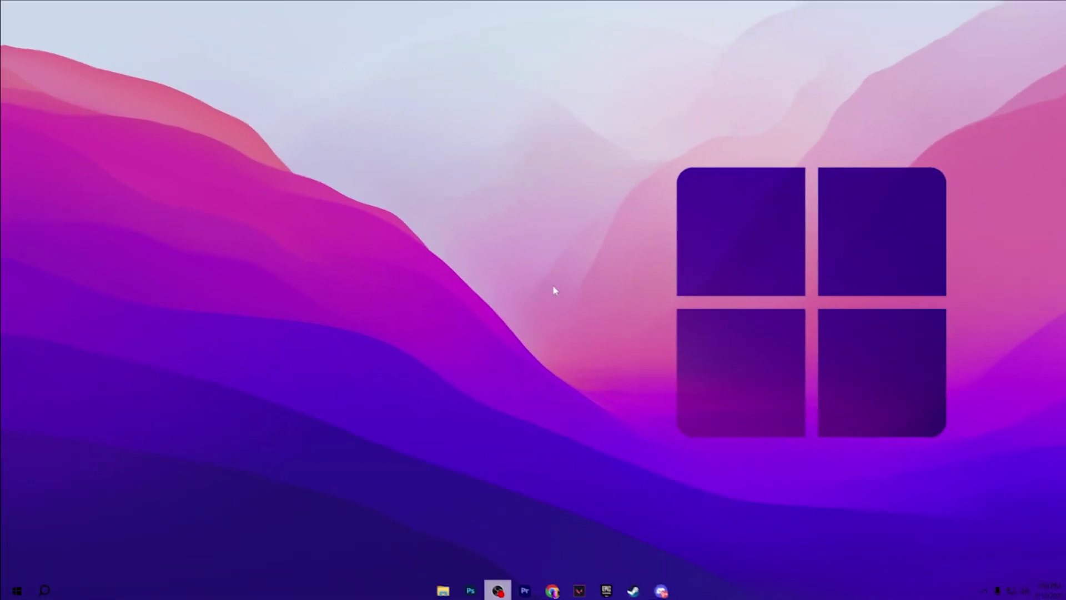
Launch gpedit and browse to Computer Configuration > Administrative Templates > Windows Components > App Privacy.
key(super+r)
drag(247, 416, 472, 257)
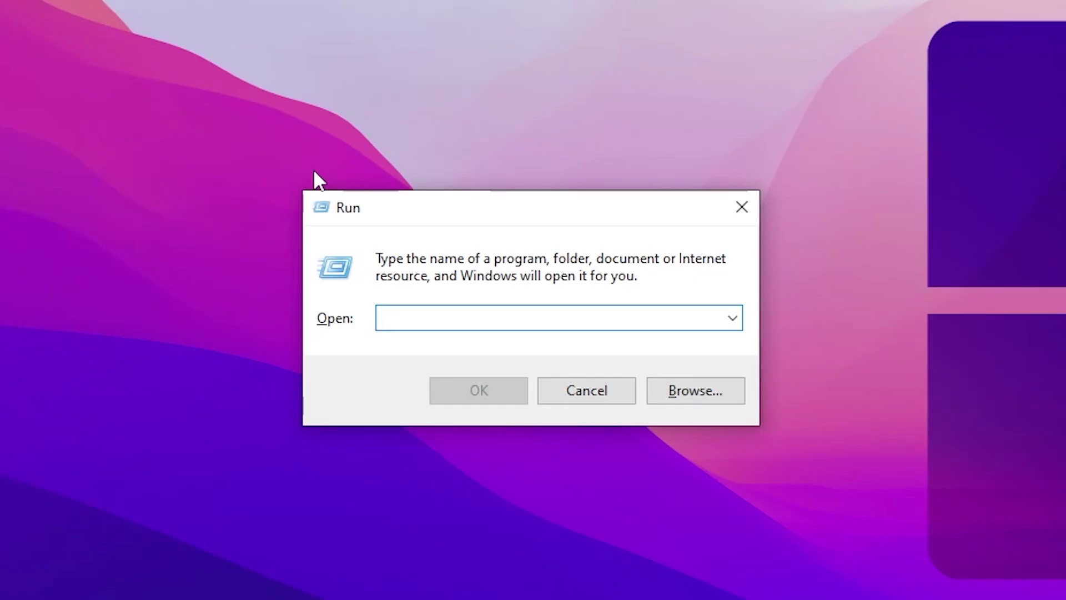
text(gpedit.msc)
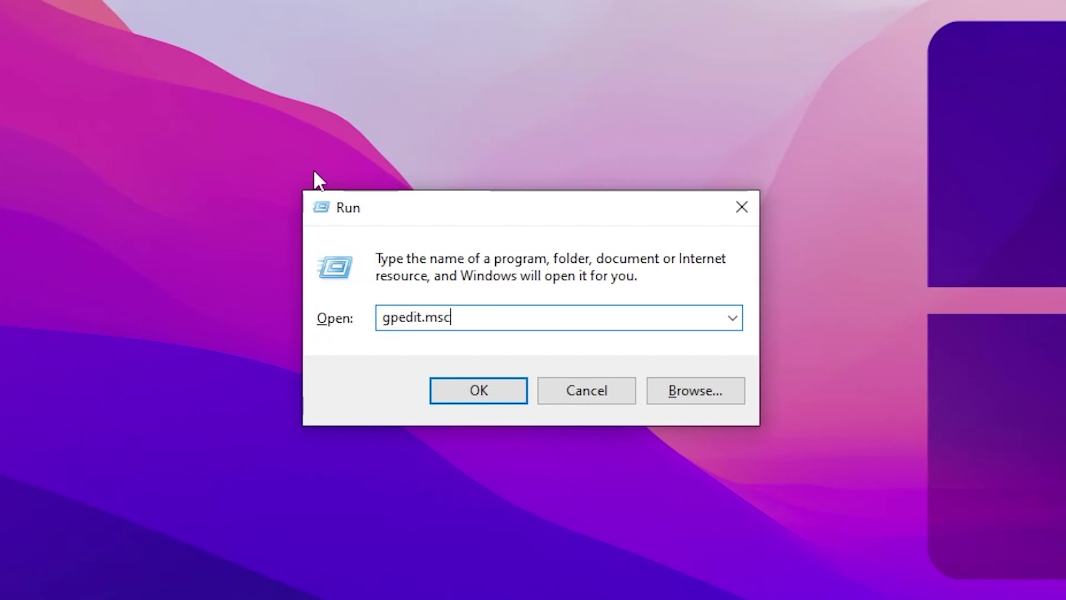
key(Return)
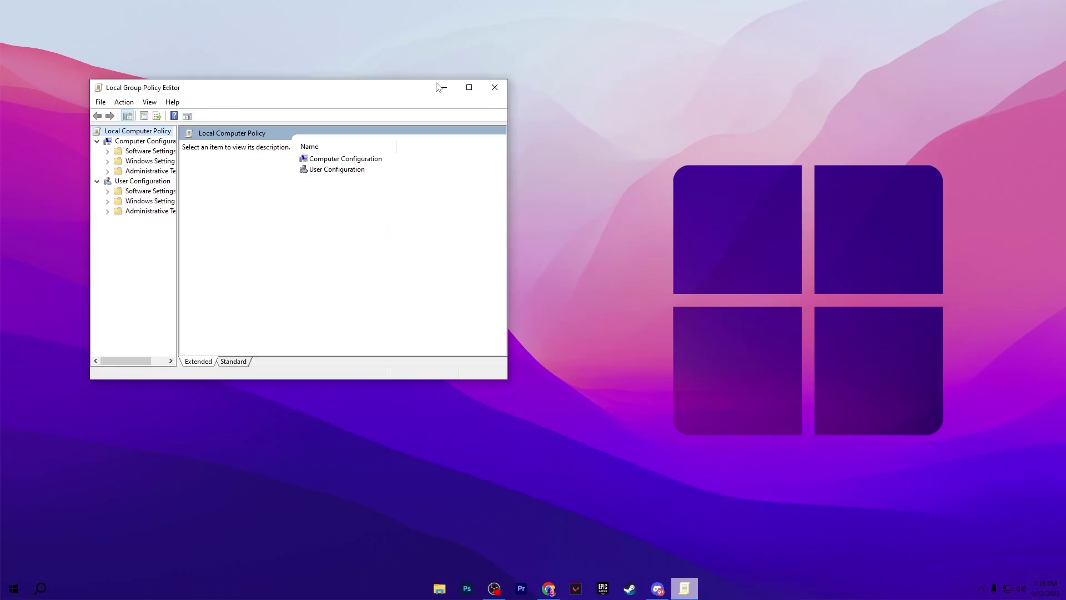
drag(283, 91, 525, 76)
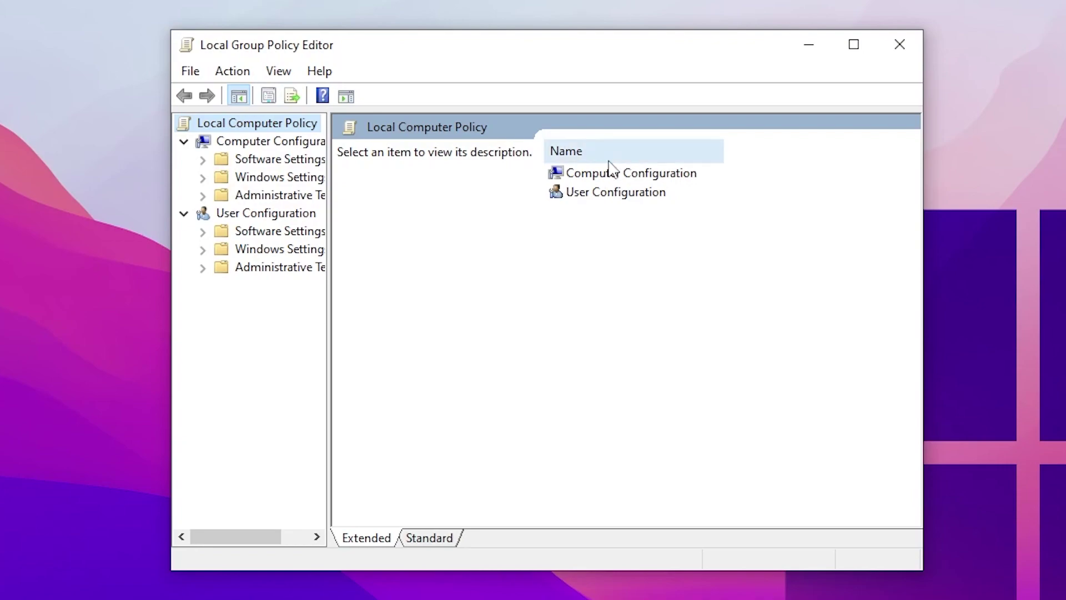
click(576, 146)
double_click(611, 175)
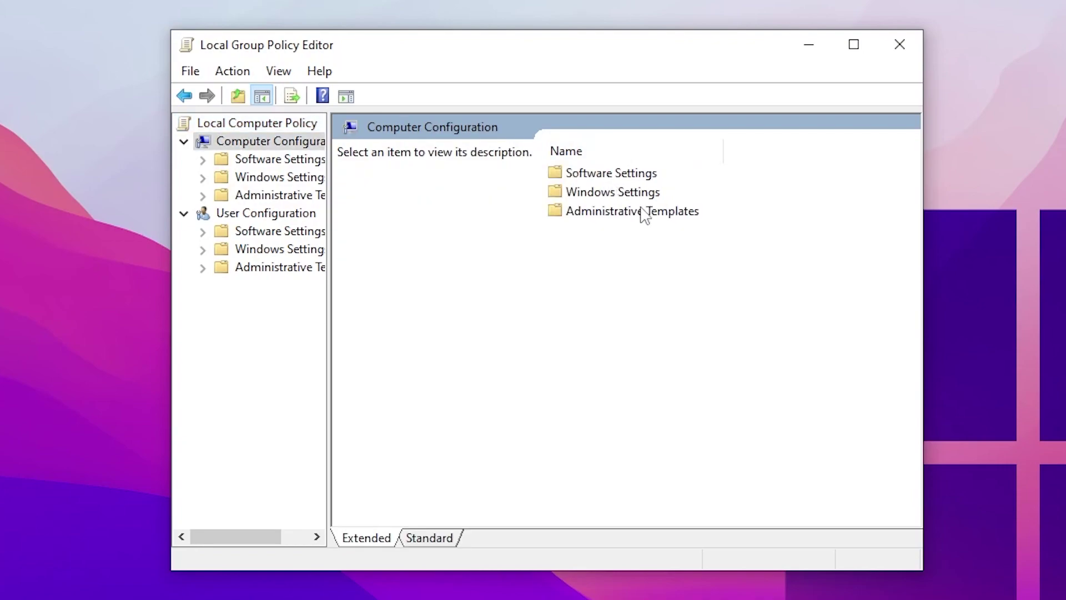
double_click(609, 218)
double_click(620, 286)
double_click(575, 230)
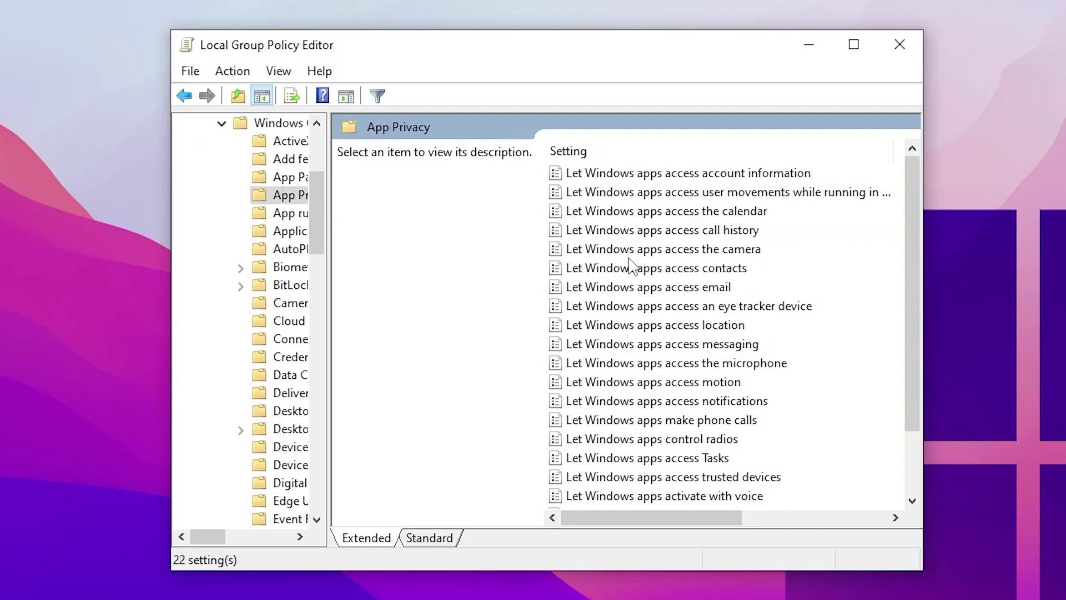
Enable 'Let Windows apps run in the background' with Force Deny as the default for all apps.
scroll(631, 266, down, 2)
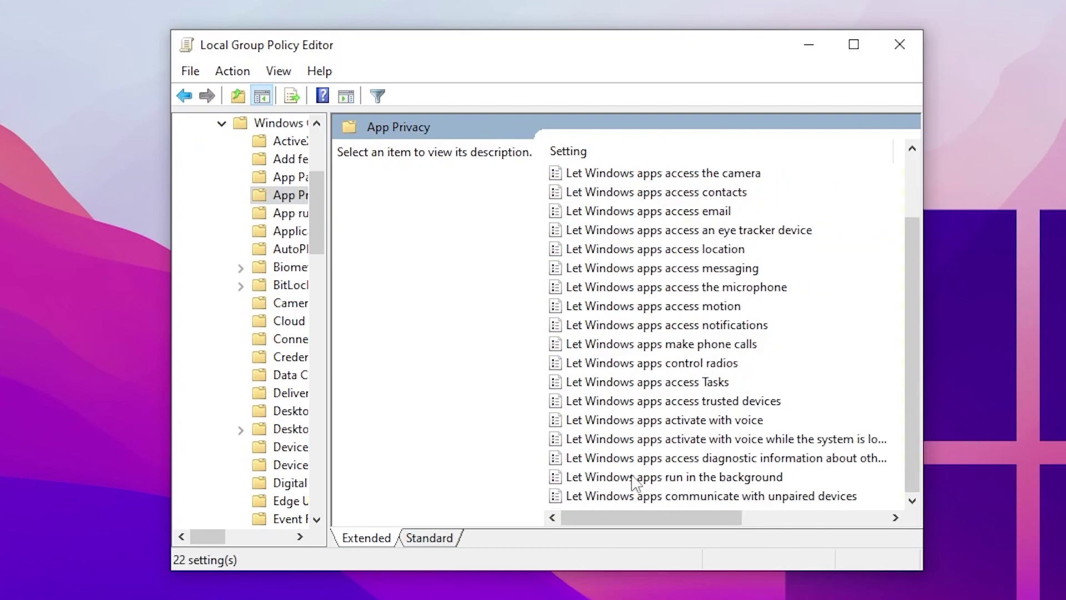
click(701, 480)
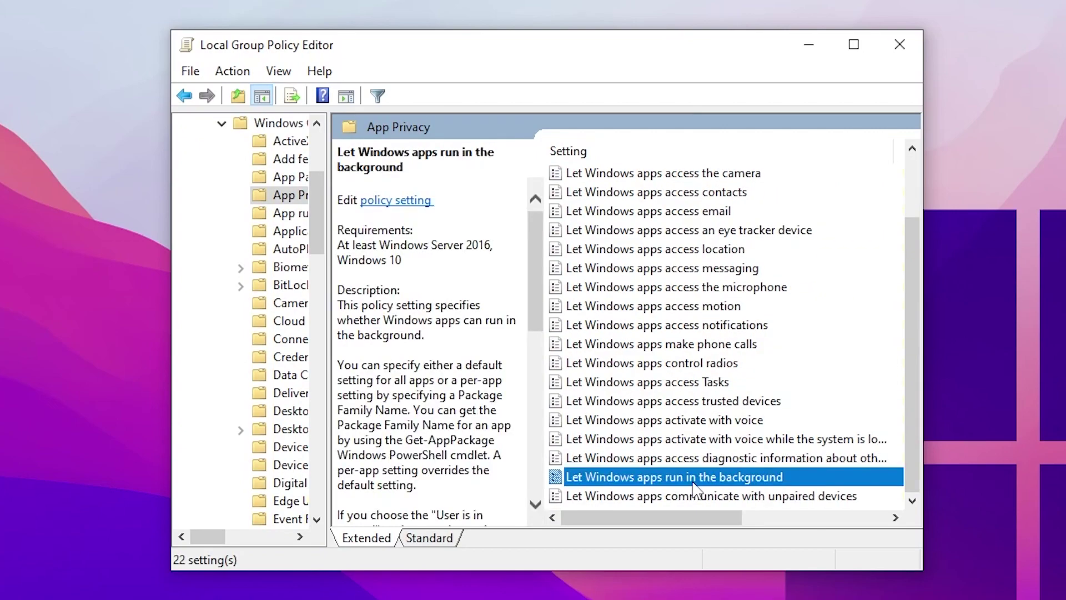
right_click(701, 481)
click(728, 489)
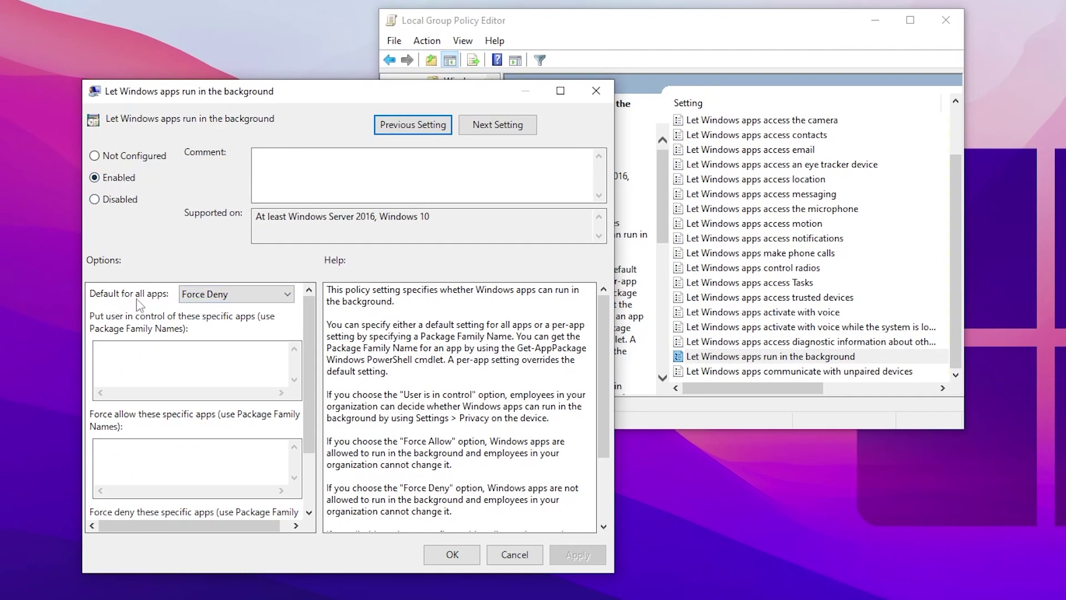
click(228, 294)
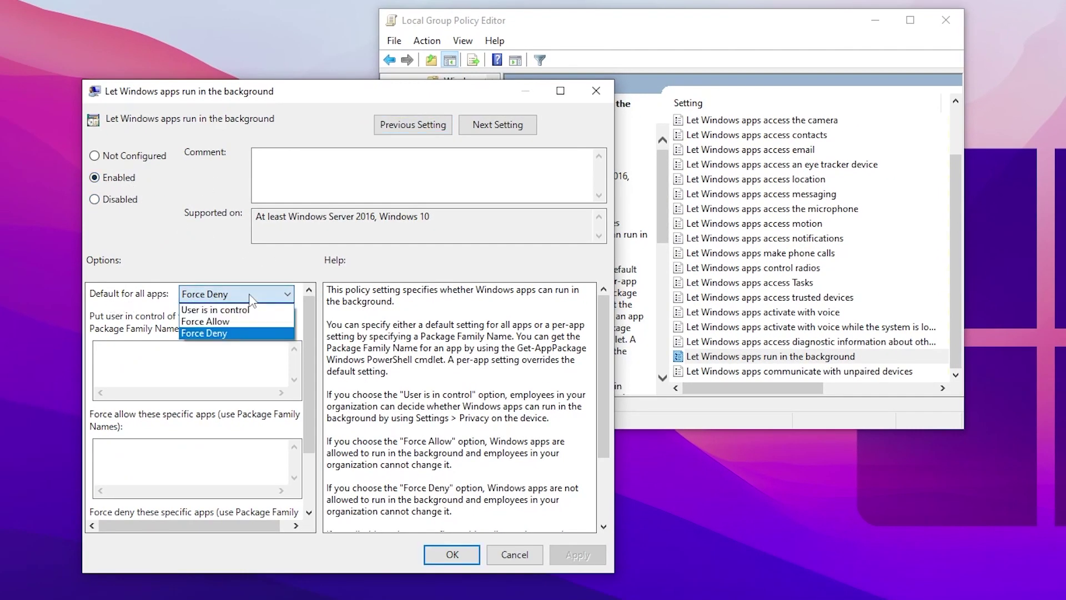
click(224, 333)
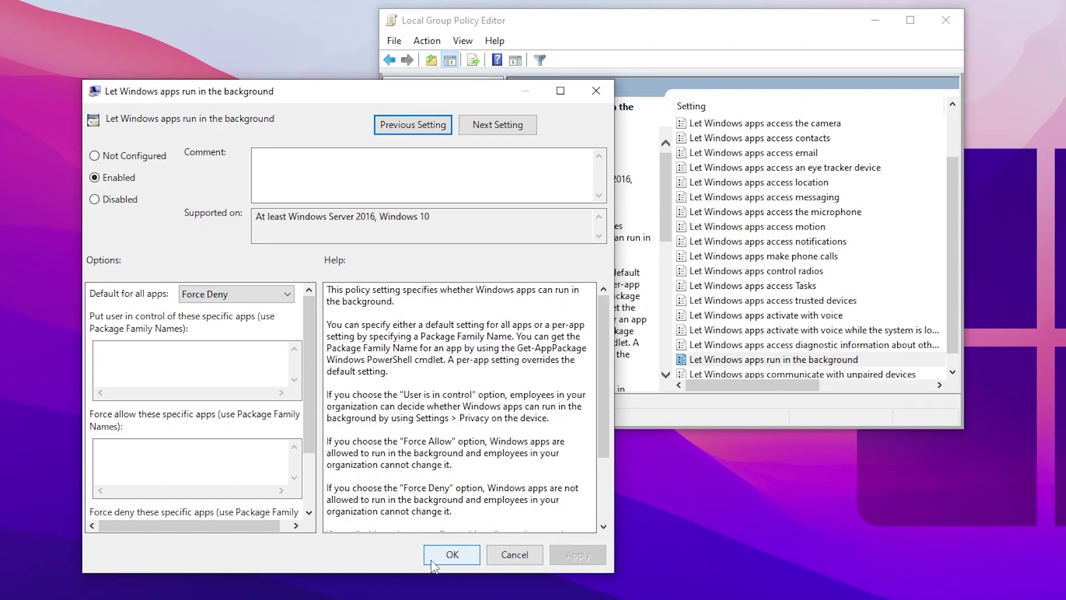
click(453, 555)
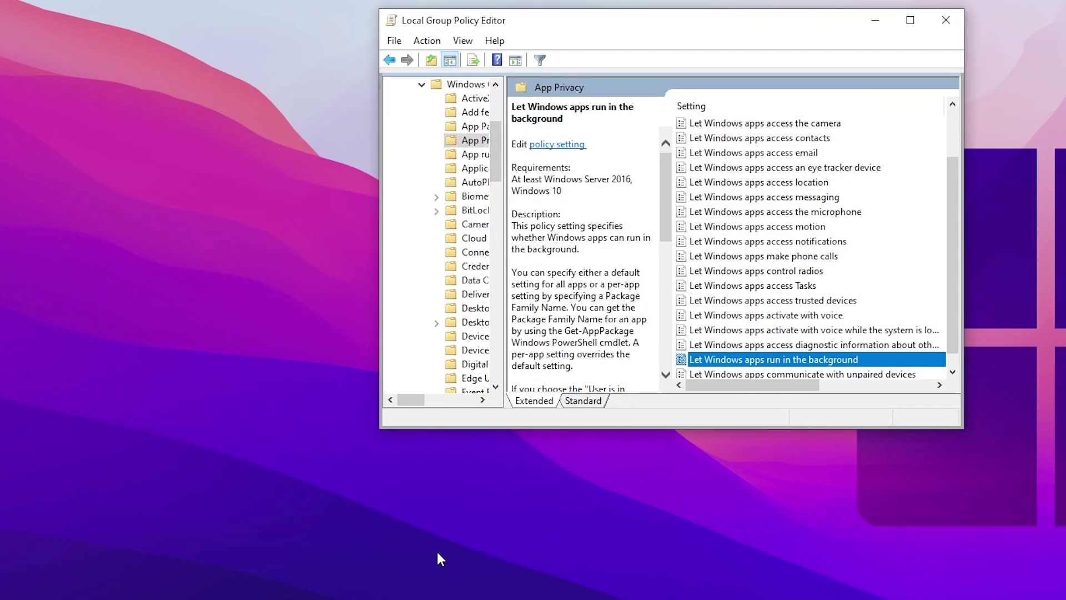
Close the Group Policy Editor and extract Disable Unwanted Background Apps.rar onto the desktop.
click(932, 29)
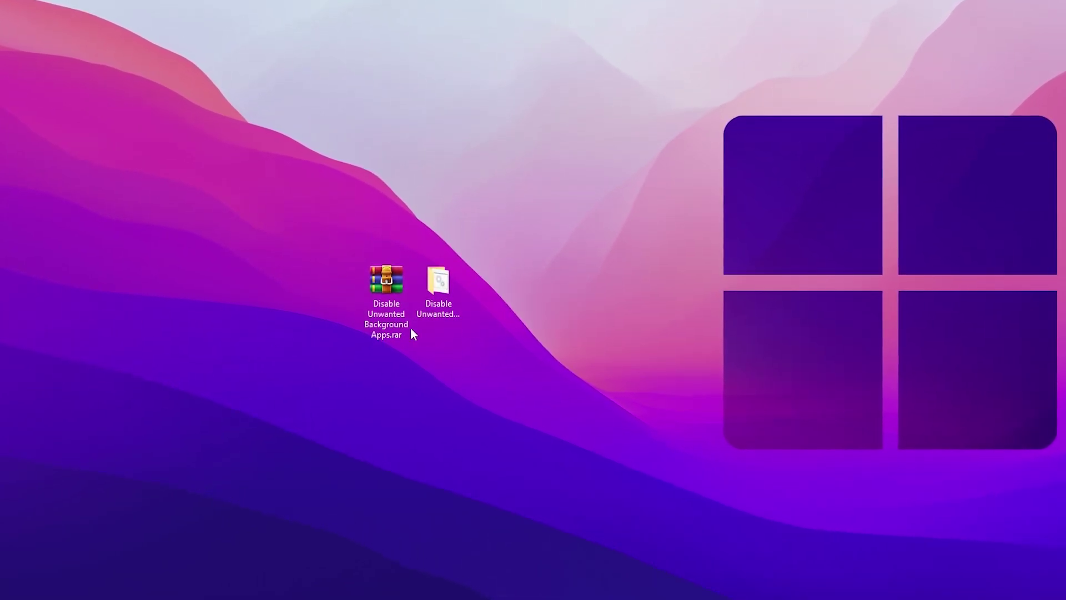
right_click(381, 282)
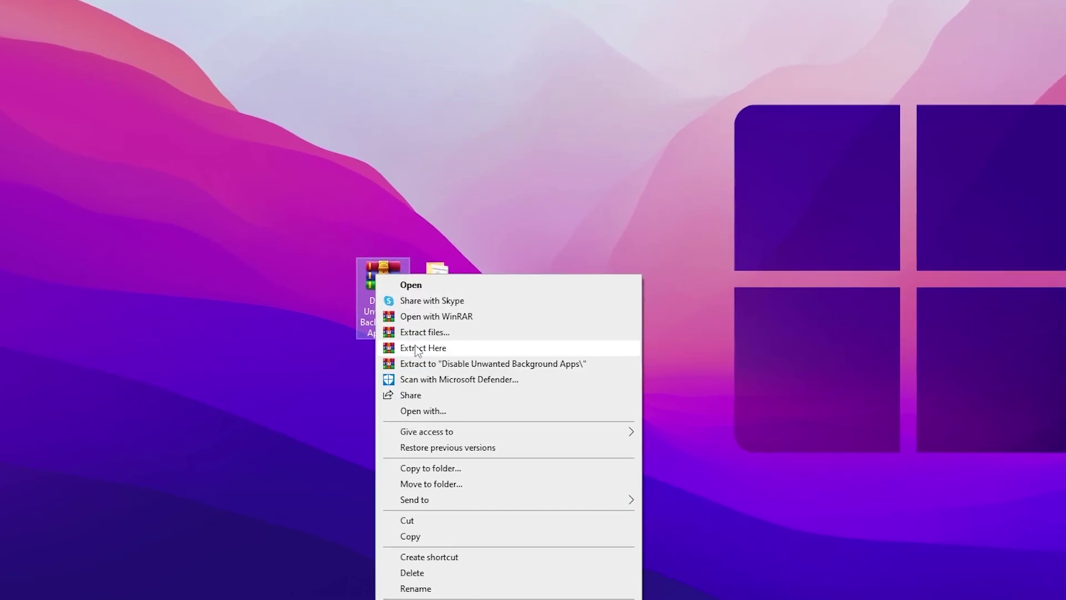
click(439, 346)
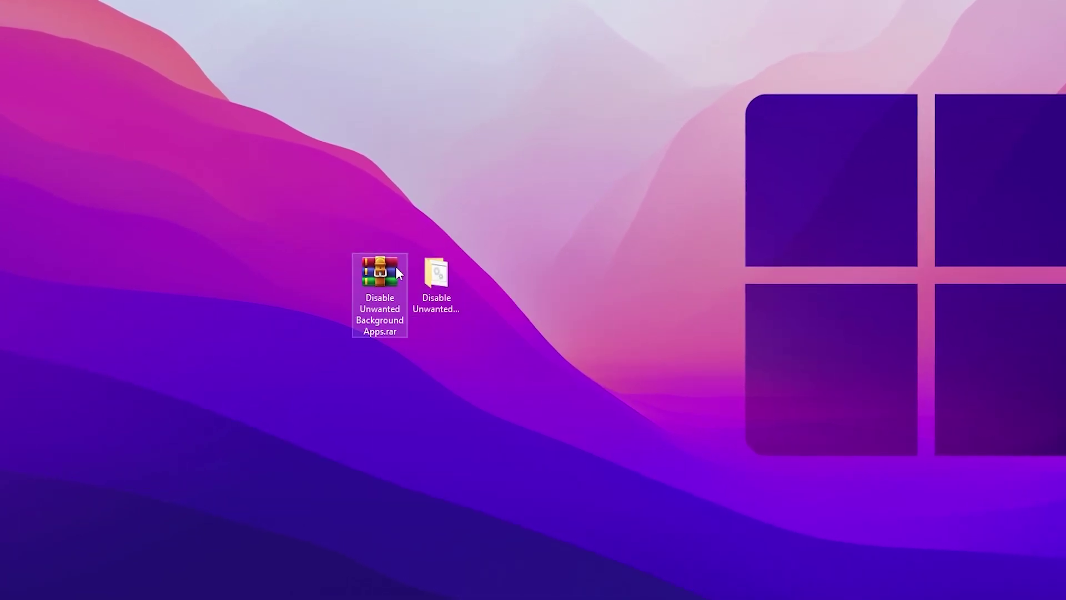
Open the extracted Disable Unwanted Background Apps folder and its Commands Fixes subfolder.
double_click(437, 281)
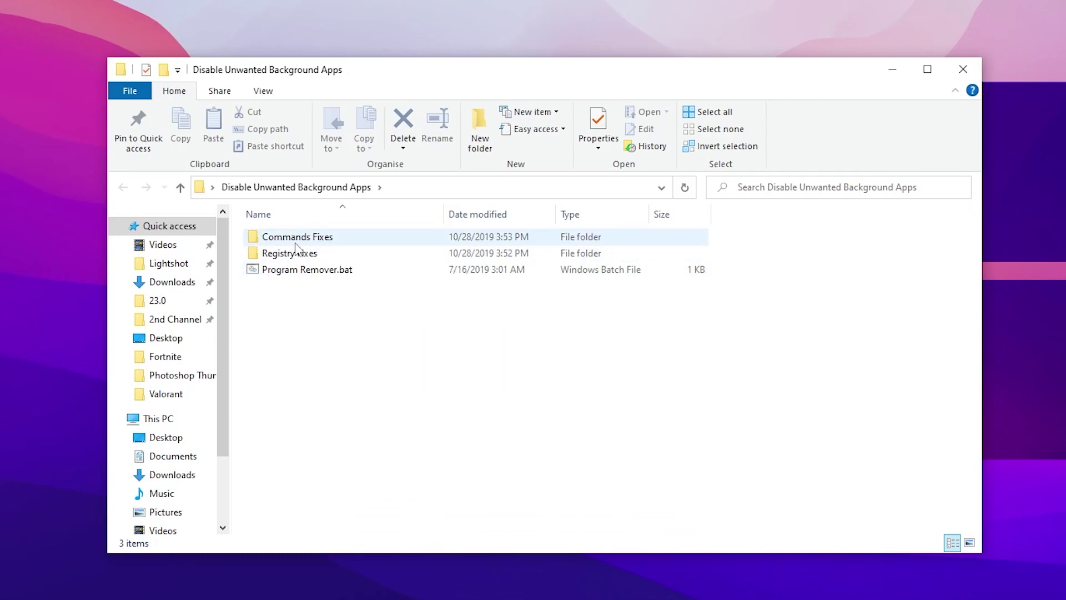
double_click(334, 243)
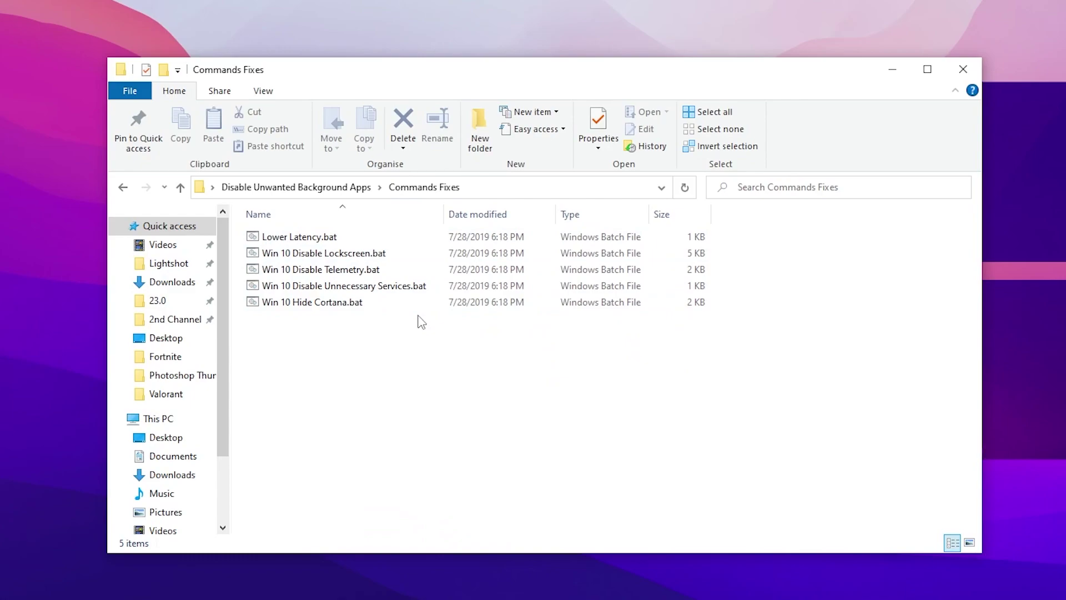
click(303, 242)
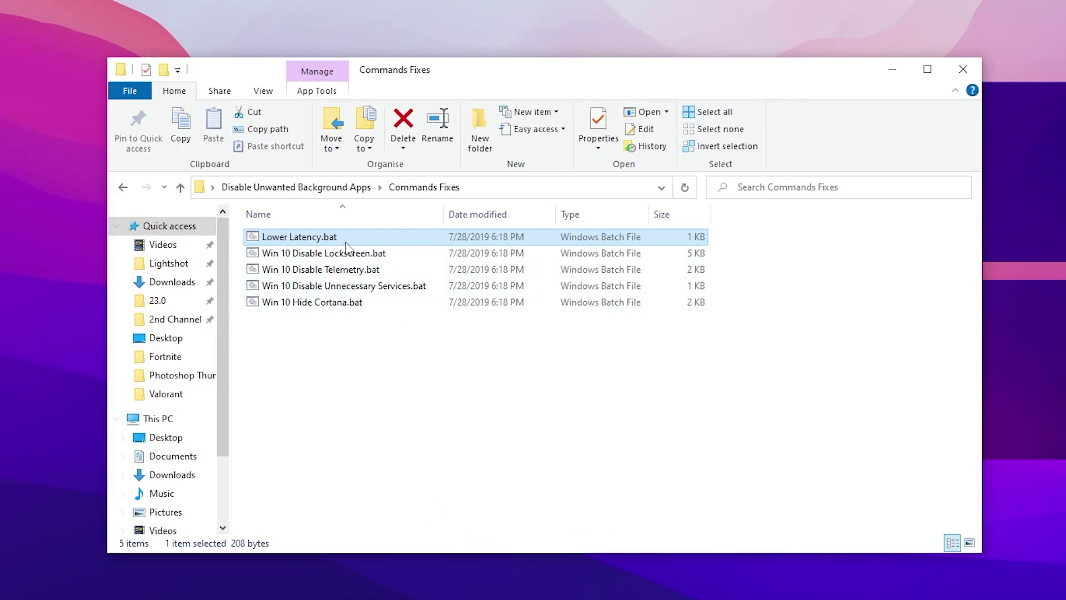
Run the Disable Lockscreen, Disable Telemetry, Disable Unnecessary Services and Hide Cortana scripts, approving each UAC prompt.
double_click(298, 255)
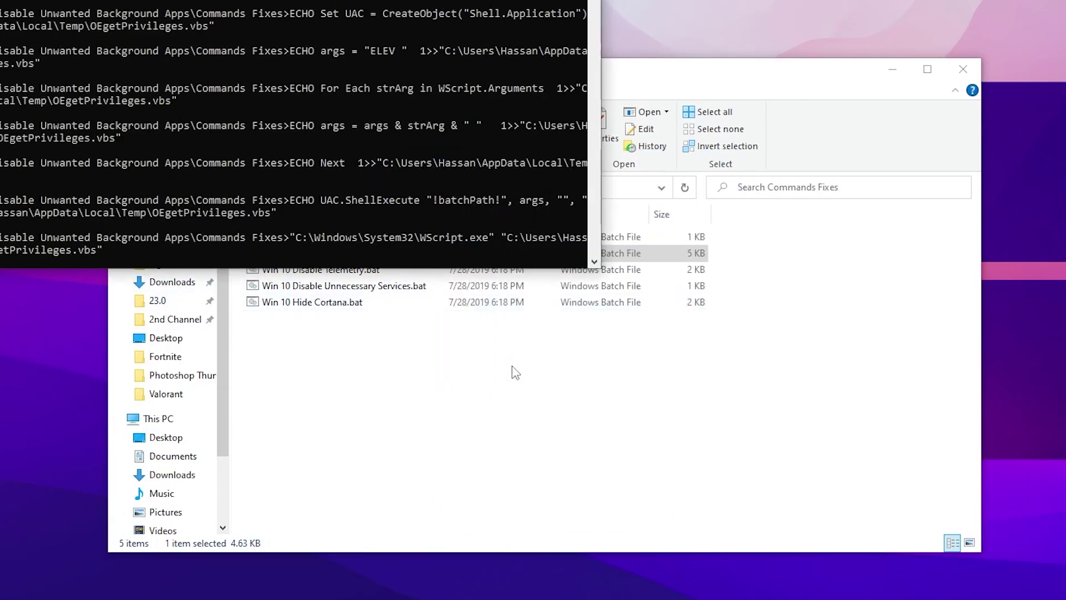
click(503, 366)
double_click(362, 271)
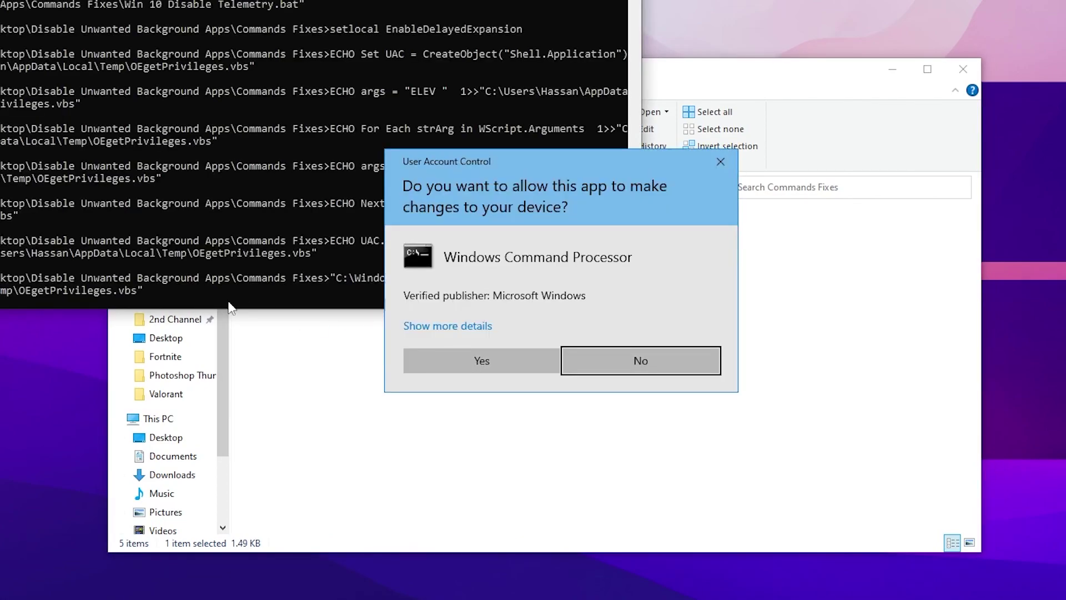
click(478, 358)
double_click(269, 297)
click(480, 360)
double_click(347, 303)
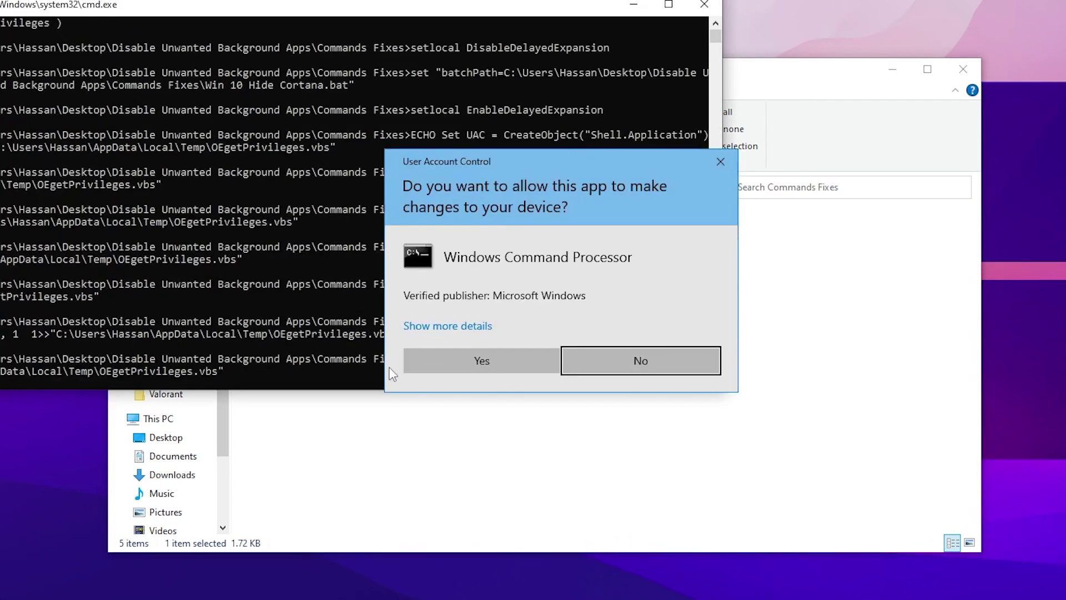
click(479, 359)
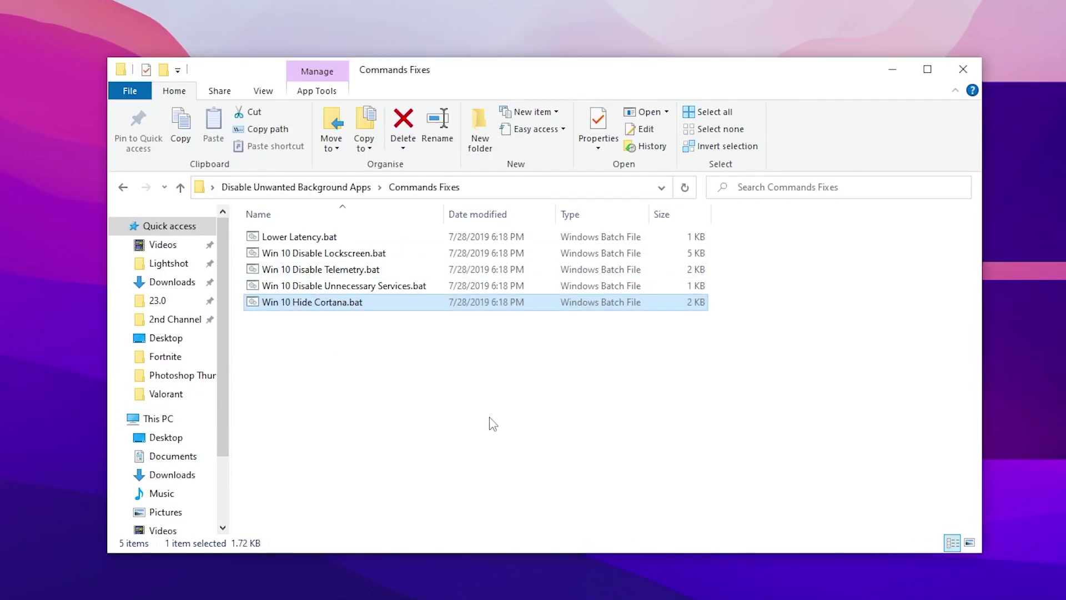
Open Registry Fixes and merge Disable Xbox DVR & Gamebar.reg and GPU PERFORMANCE.reg into the registry.
click(296, 187)
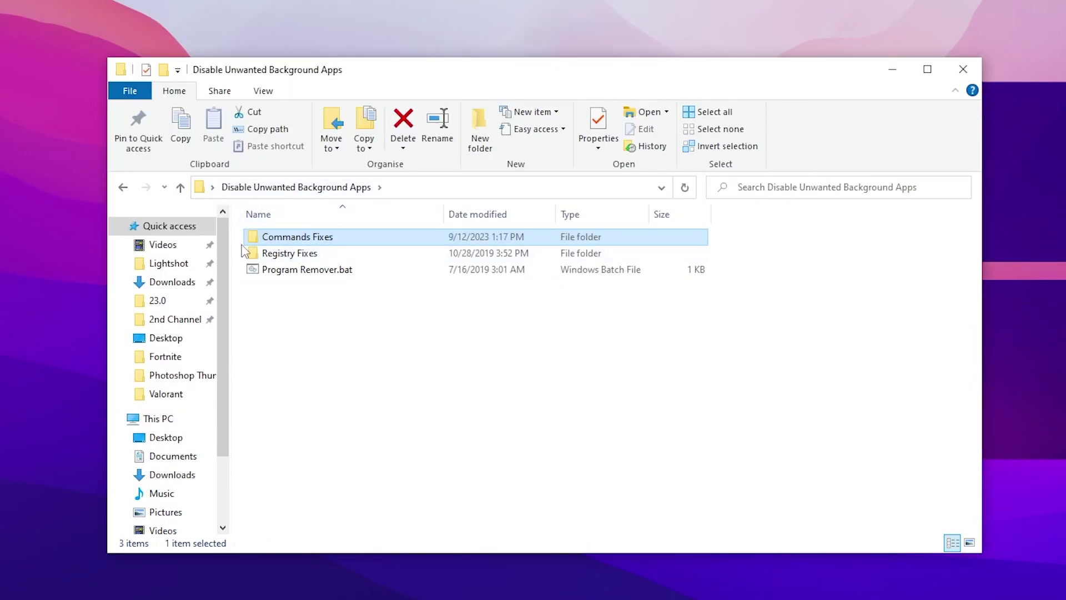
double_click(283, 254)
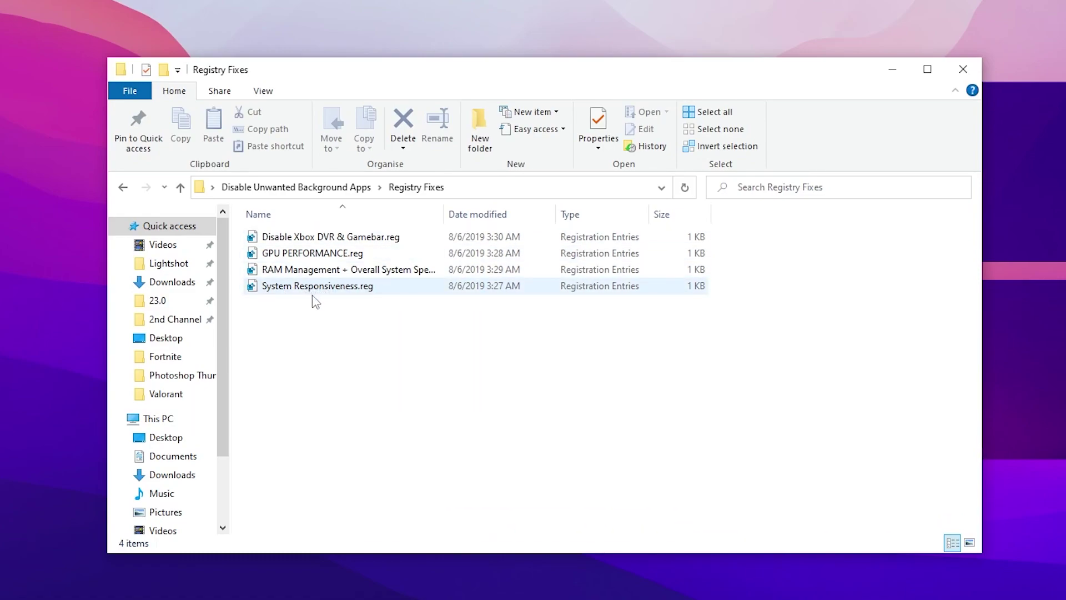
double_click(311, 236)
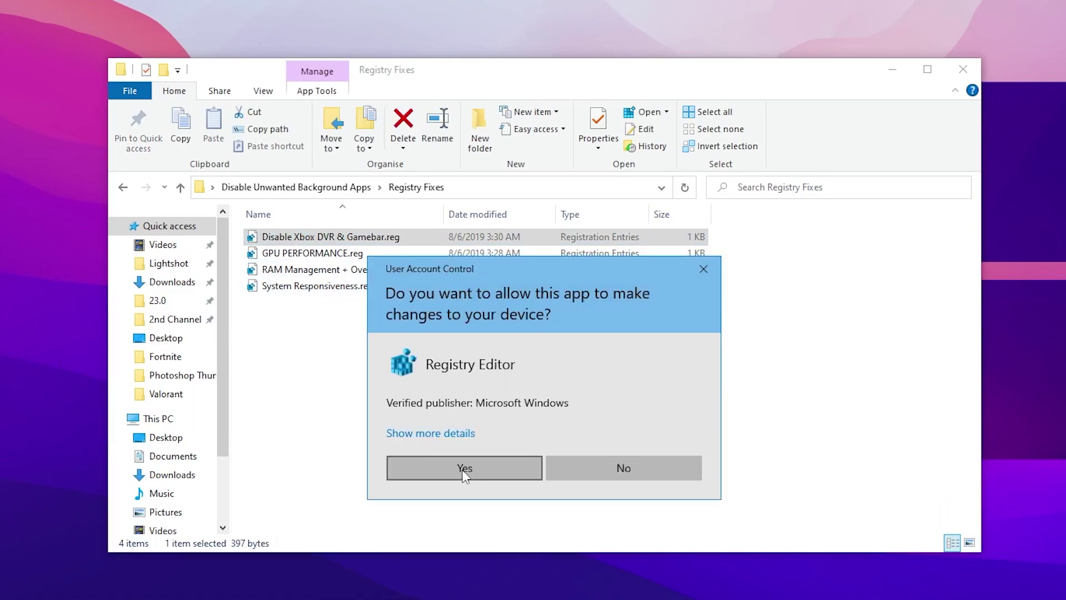
click(464, 399)
click(697, 293)
click(735, 266)
double_click(311, 253)
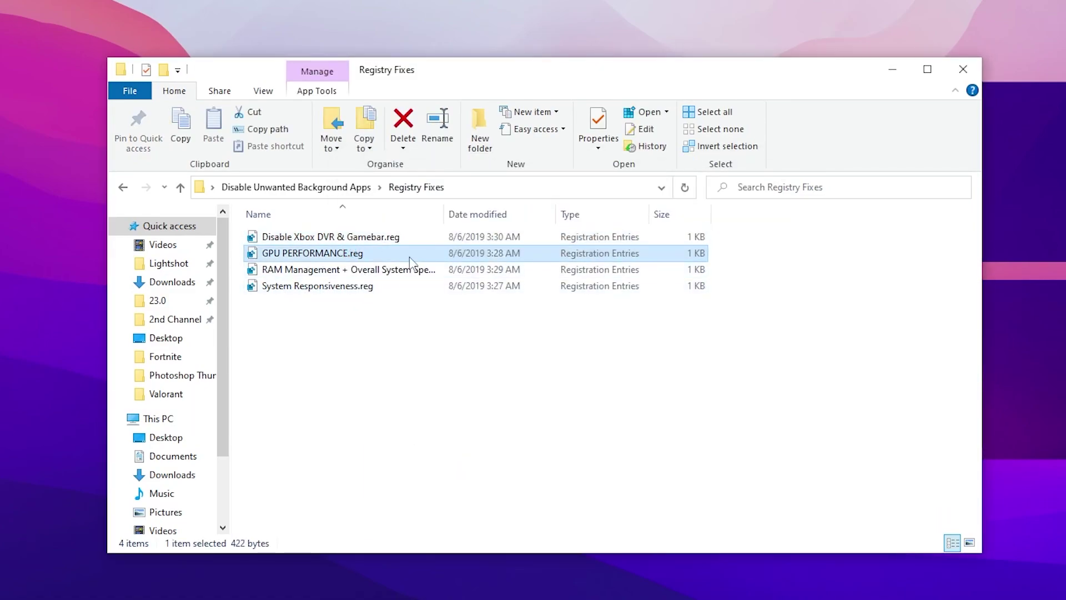
click(457, 474)
click(694, 291)
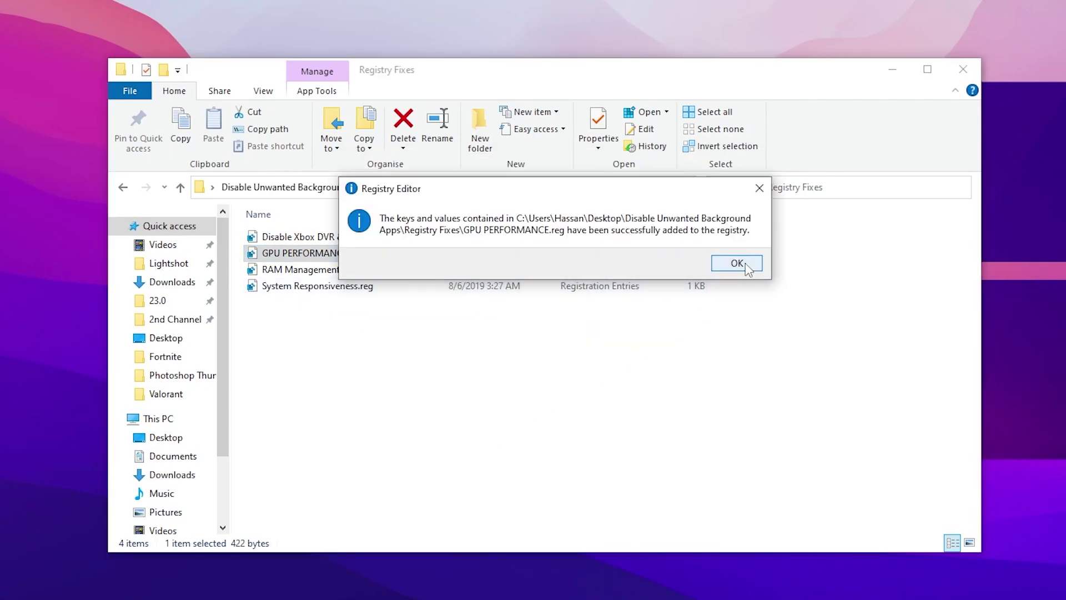
click(741, 266)
Merge RAM Management + Overall System Speed.reg and System Responsiveness.reg, then return to the parent folder.
double_click(374, 271)
click(483, 466)
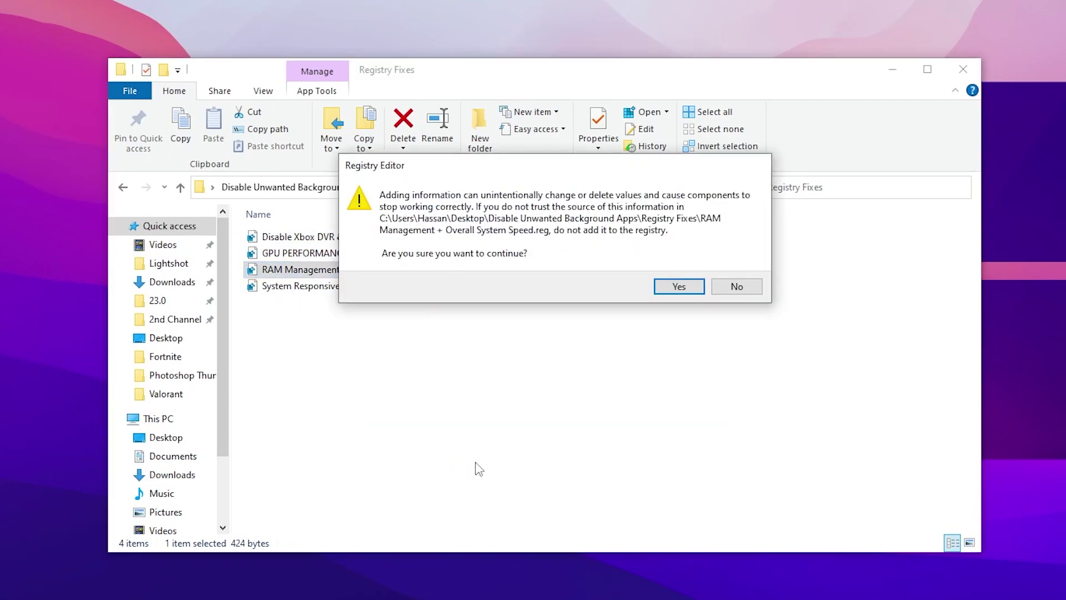
click(680, 286)
click(739, 267)
double_click(311, 286)
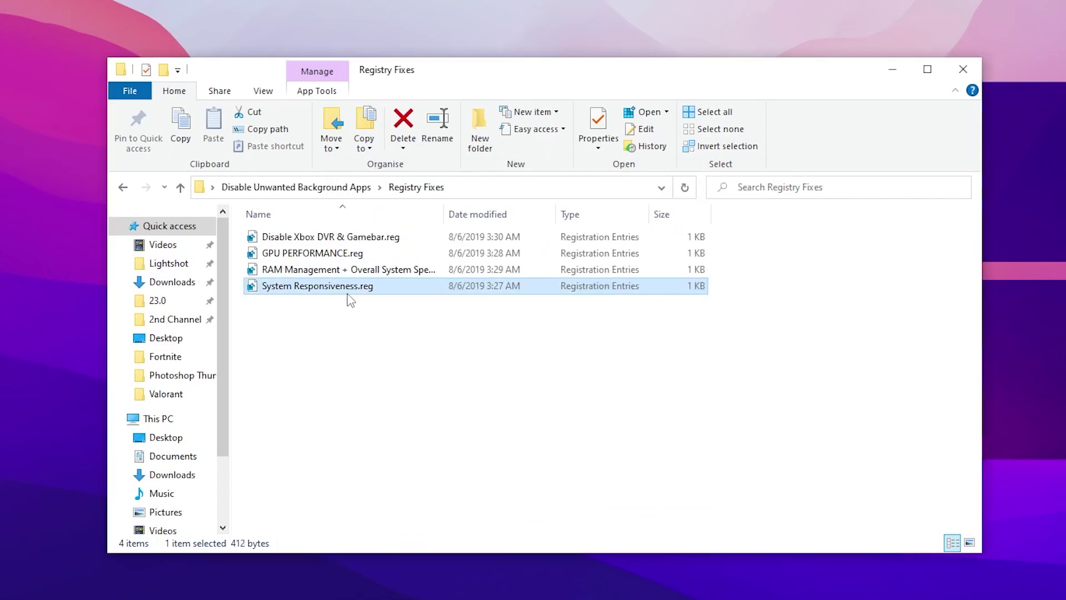
click(447, 467)
click(677, 287)
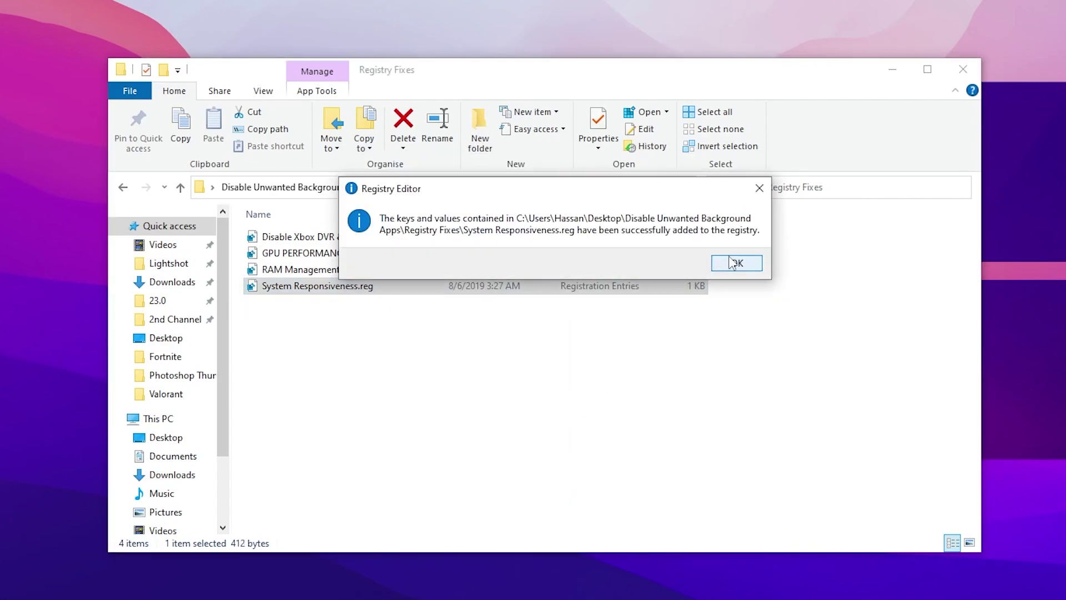
click(738, 264)
key(BackSpace)
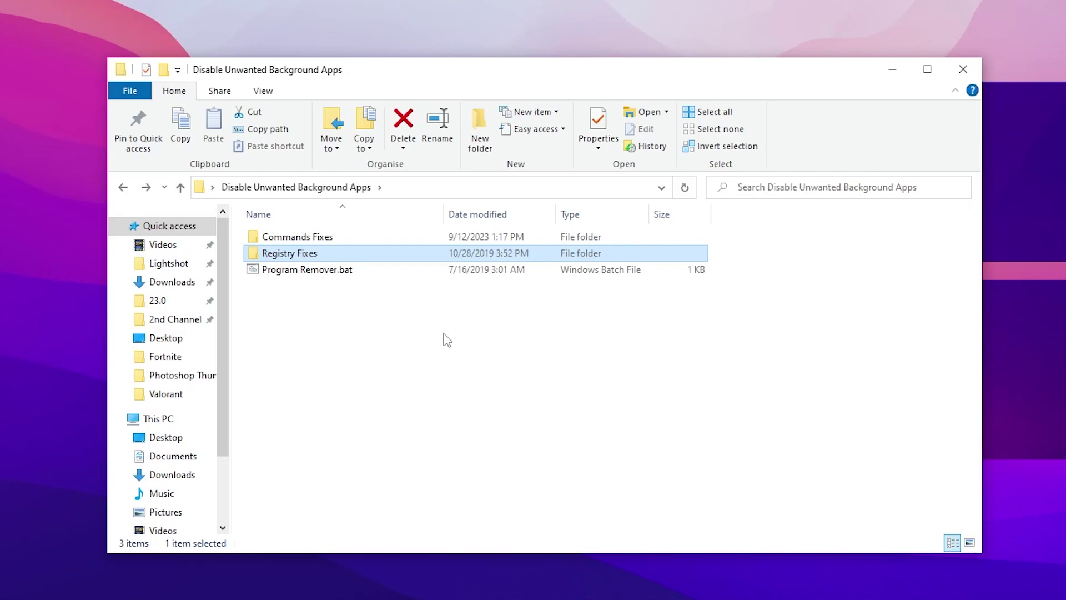
Review Program Remover.bat in Notepad, then run it with administrator approval.
right_click(280, 269)
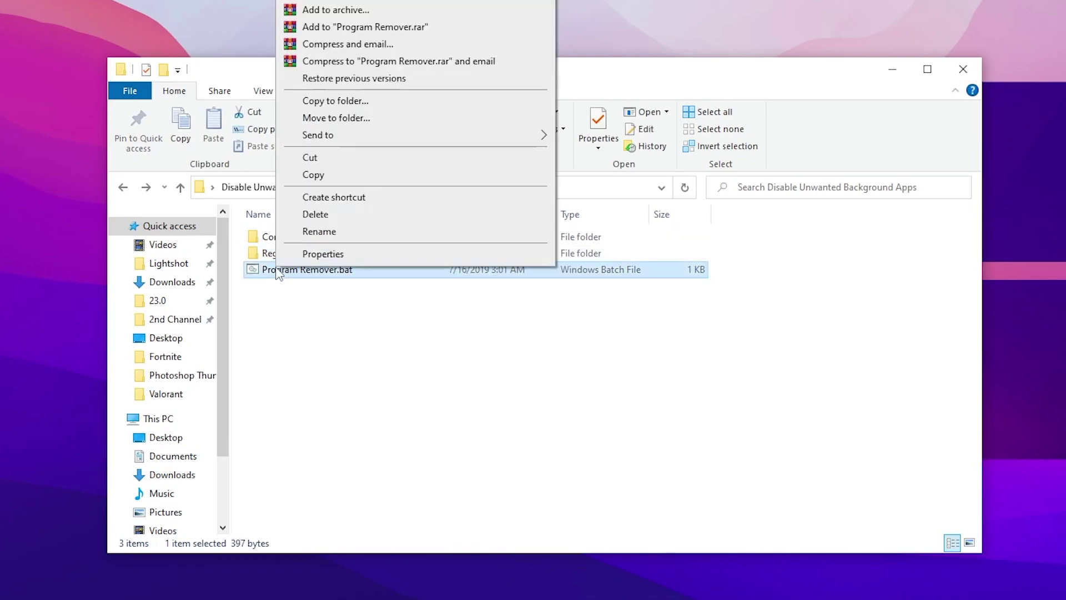
key(e)
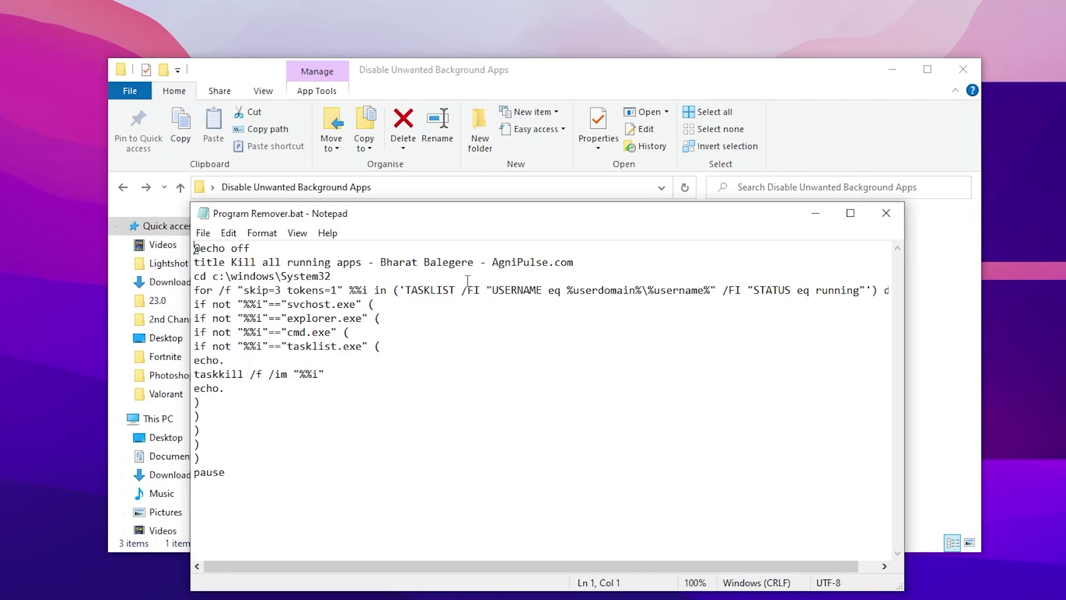
click(886, 213)
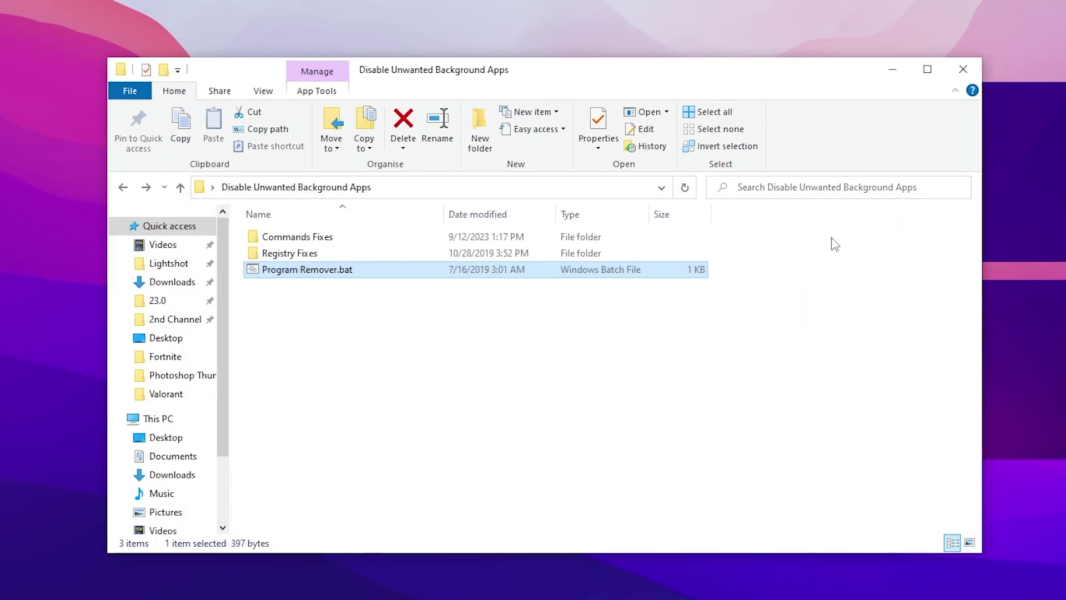
double_click(298, 270)
click(457, 464)
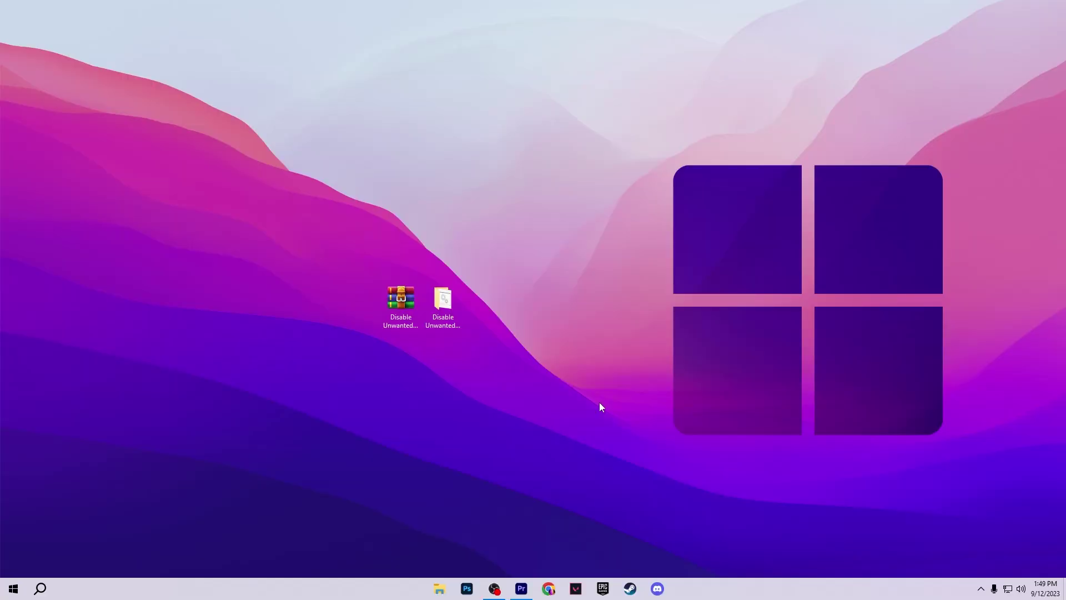
Open Task Manager from the taskbar and scroll its process list, then resume the Fortnite gameplay.
right_click(358, 588)
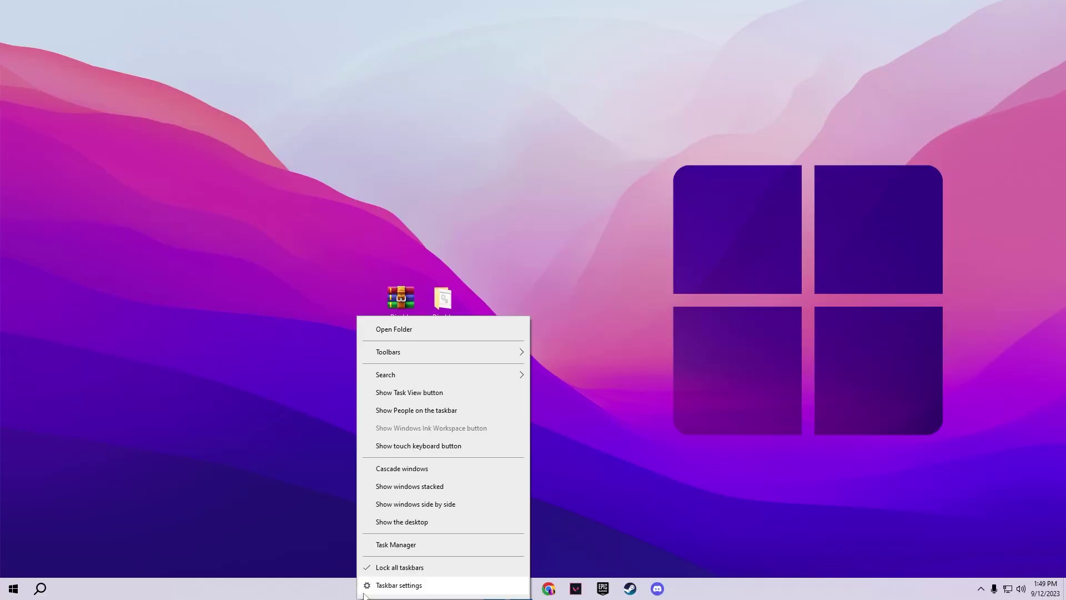
click(389, 543)
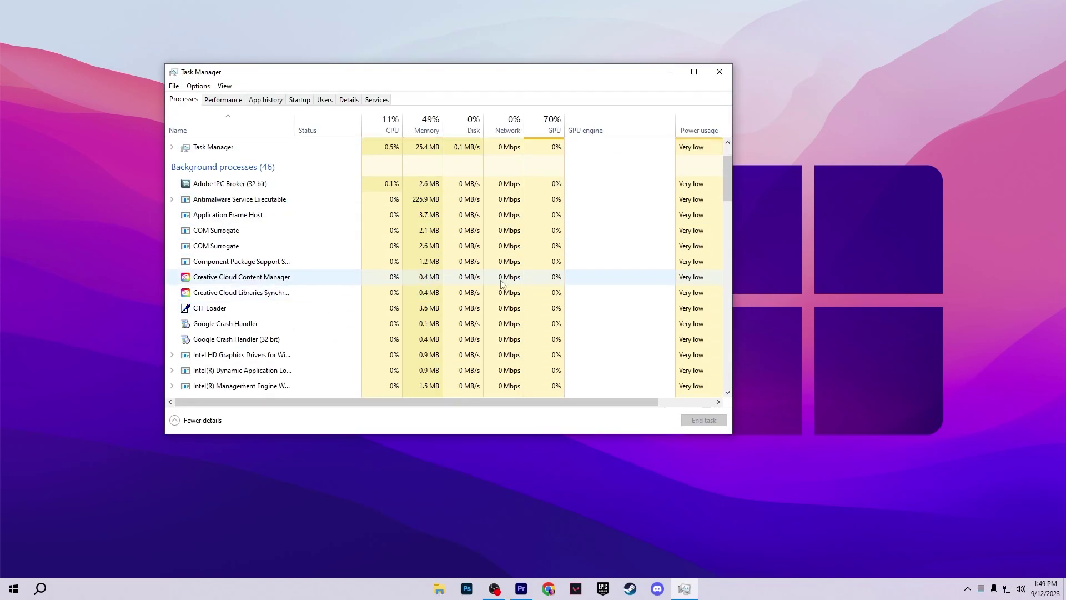
scroll(481, 276, down, 2)
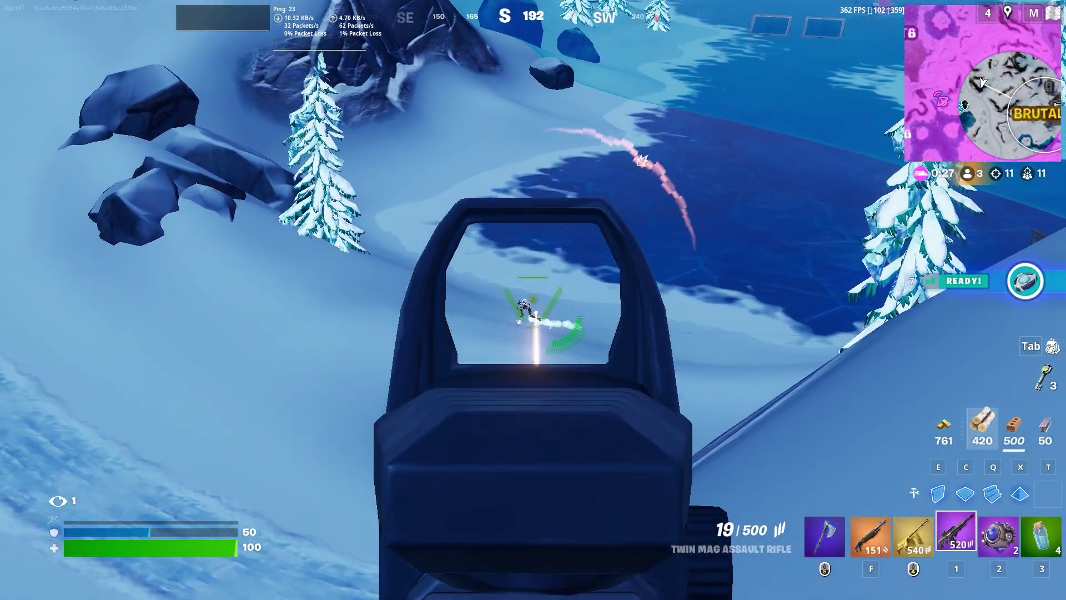
drag(533, 300, 533, 300)
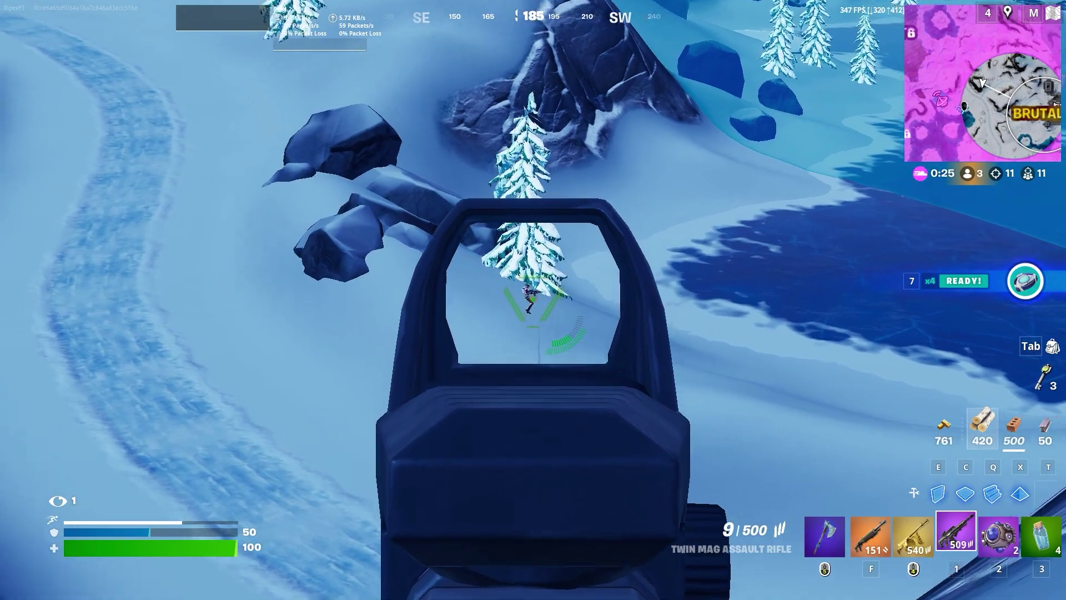
key(r)
key(r)
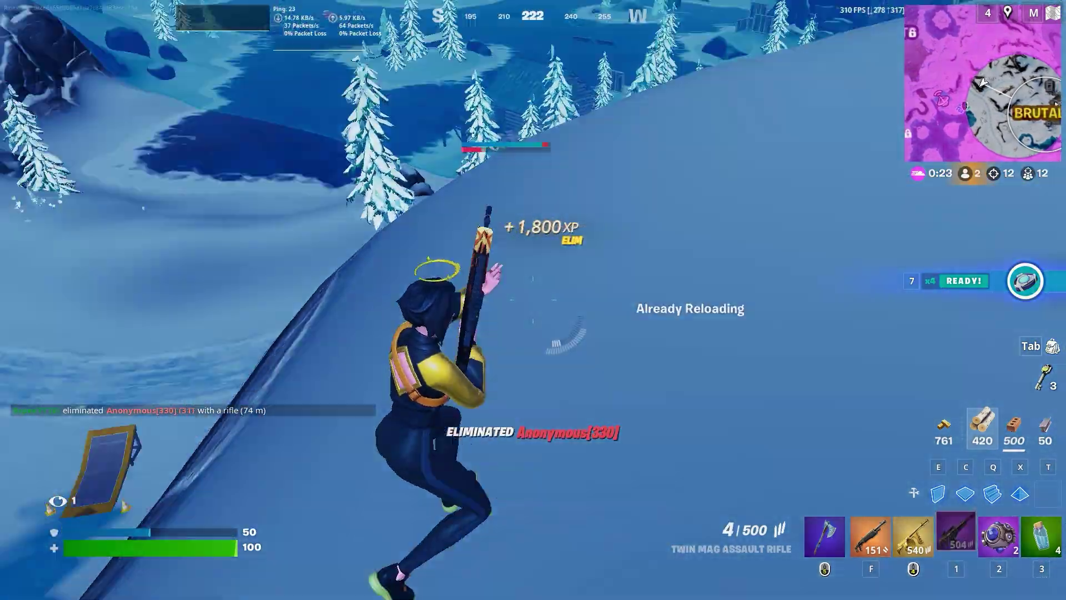